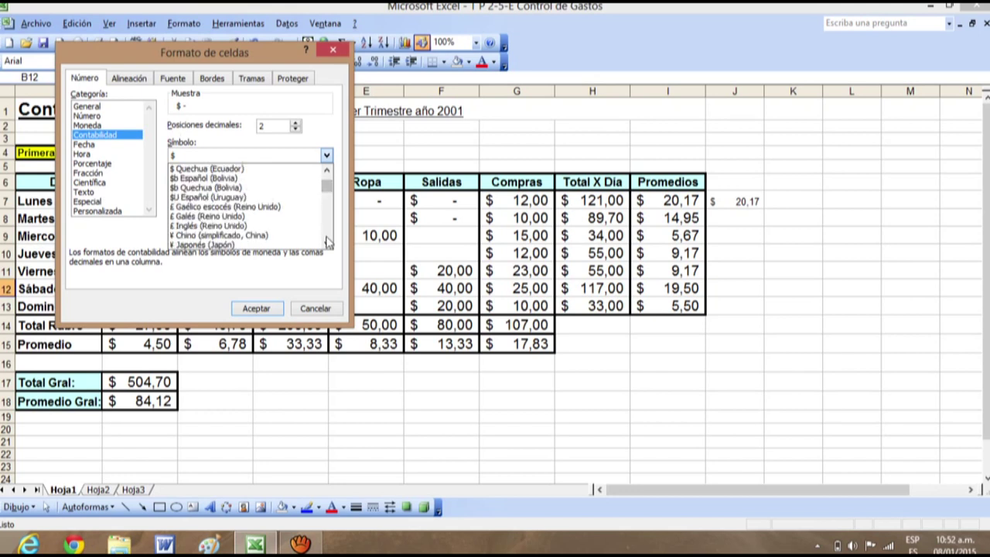
- Set the accounting currency symbol of cell B12 to $ Español (Argentina), keeping two decimal places
click(327, 174)
click(327, 175)
click(327, 175)
click(326, 175)
click(326, 175)
click(326, 174)
click(327, 175)
click(327, 173)
click(326, 173)
click(327, 173)
click(326, 173)
click(326, 173)
click(326, 173)
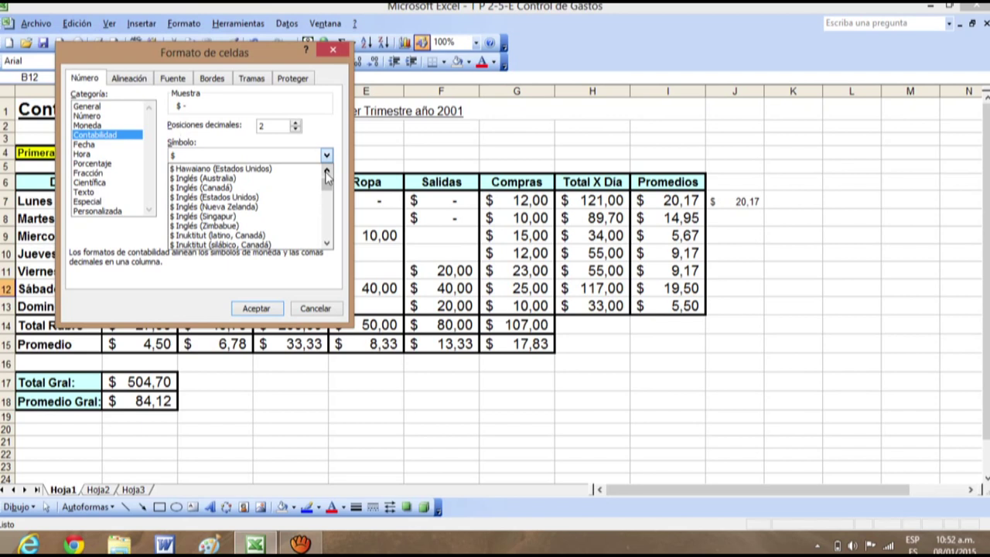
click(326, 173)
click(327, 173)
click(326, 174)
click(327, 173)
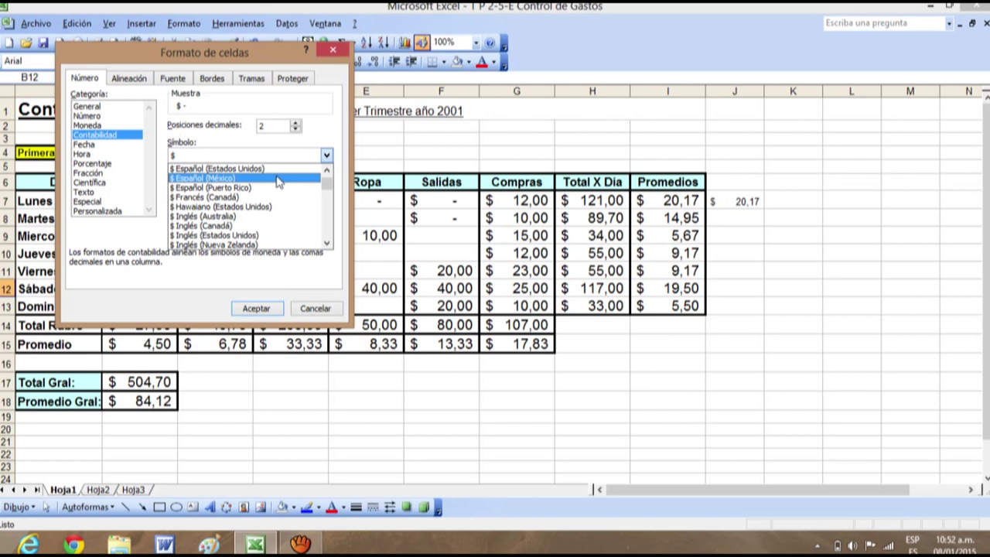
click(326, 173)
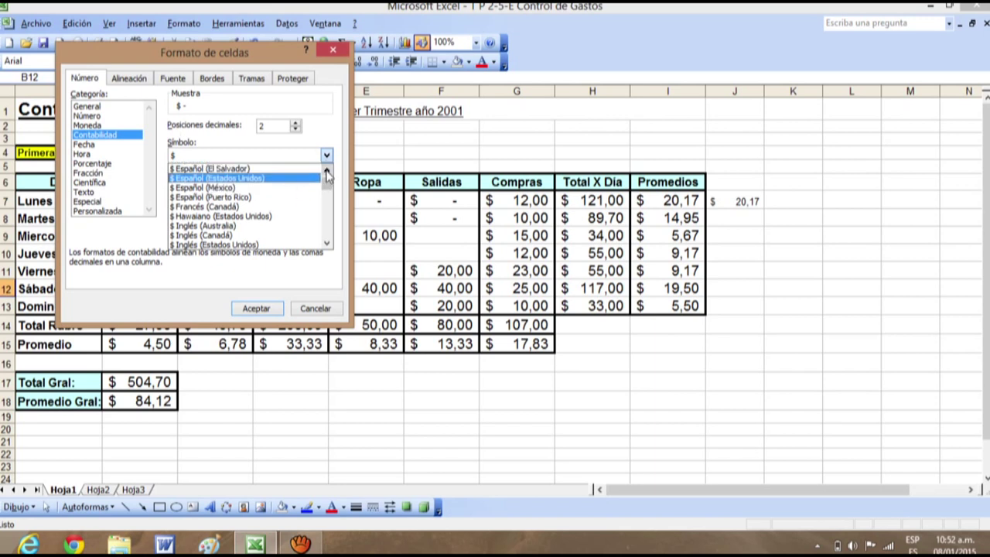
click(326, 173)
click(326, 173)
click(326, 173)
click(326, 173)
click(284, 169)
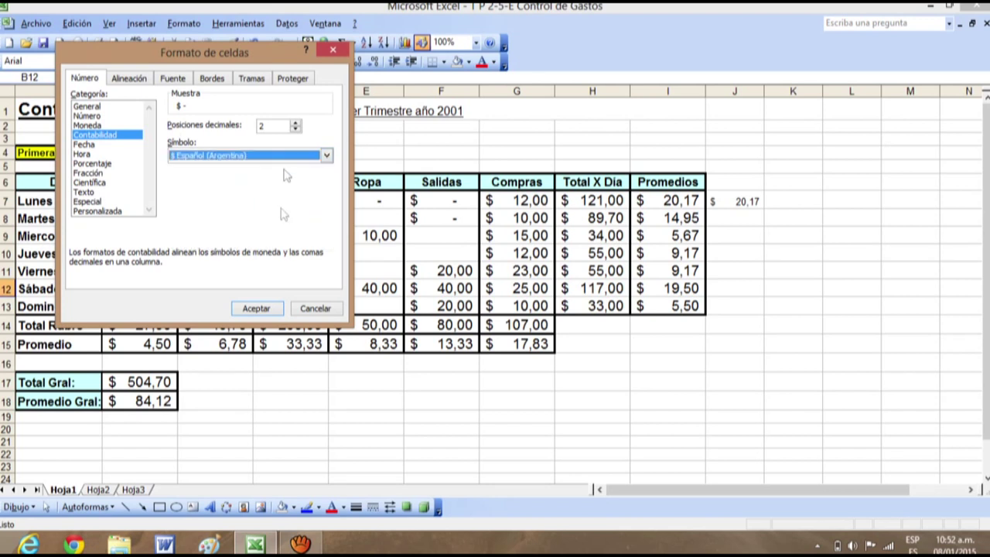
click(257, 310)
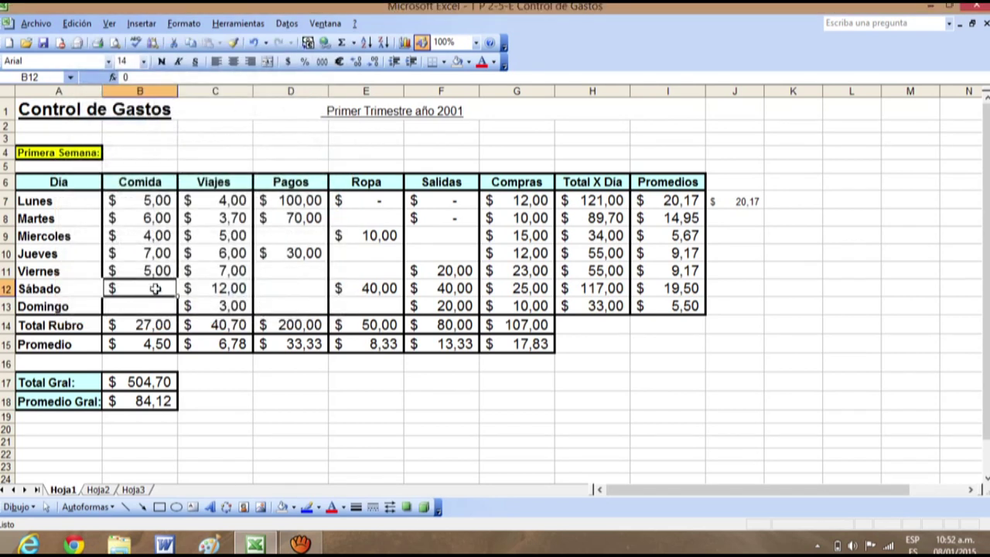
- Clear the contents of the Sábado Comida cell B12 and the Lunes Ropa cell E7
right_click(159, 289)
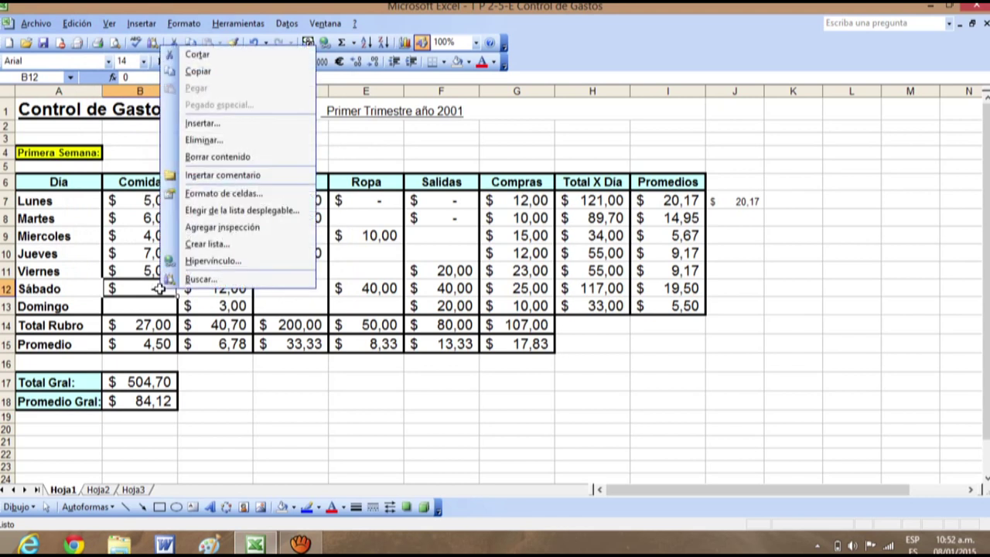
click(216, 157)
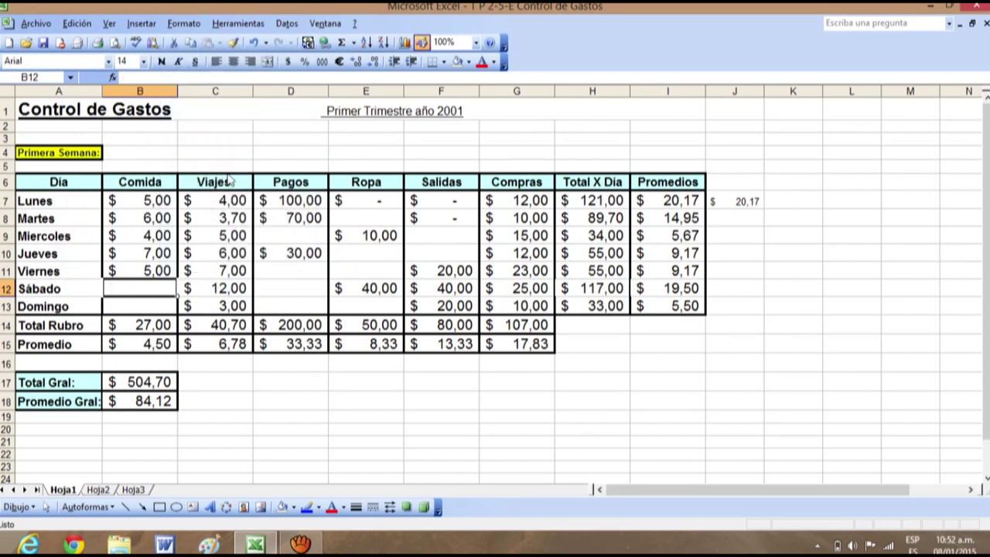
click(378, 200)
right_click(378, 201)
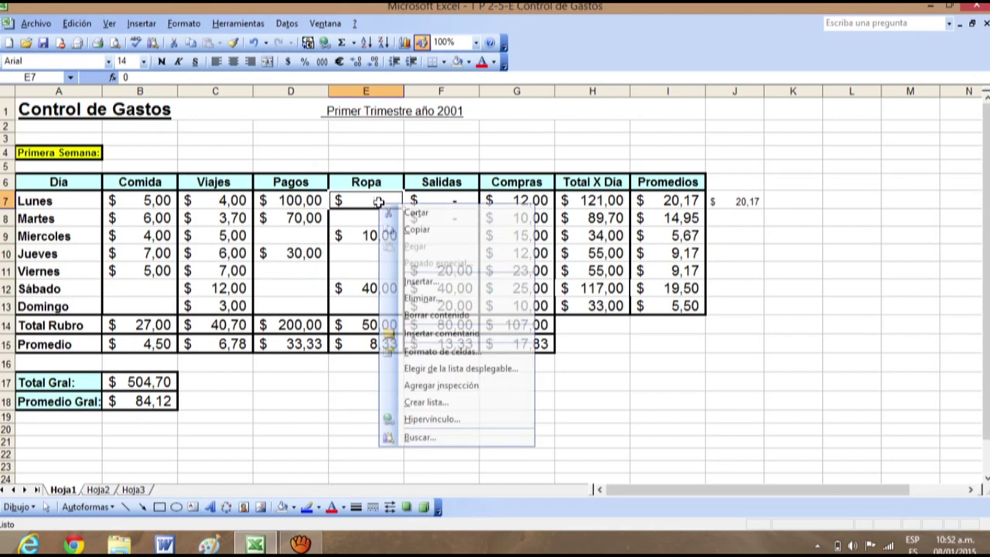
click(433, 315)
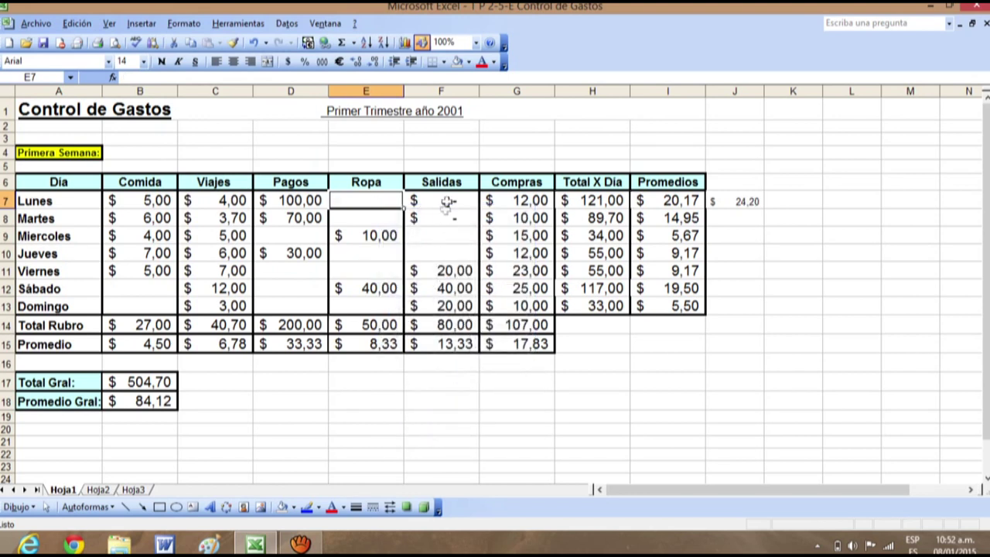
- Clear the contents of the Salidas cells for Lunes and Martes, F7 and F8
click(447, 202)
right_click(448, 203)
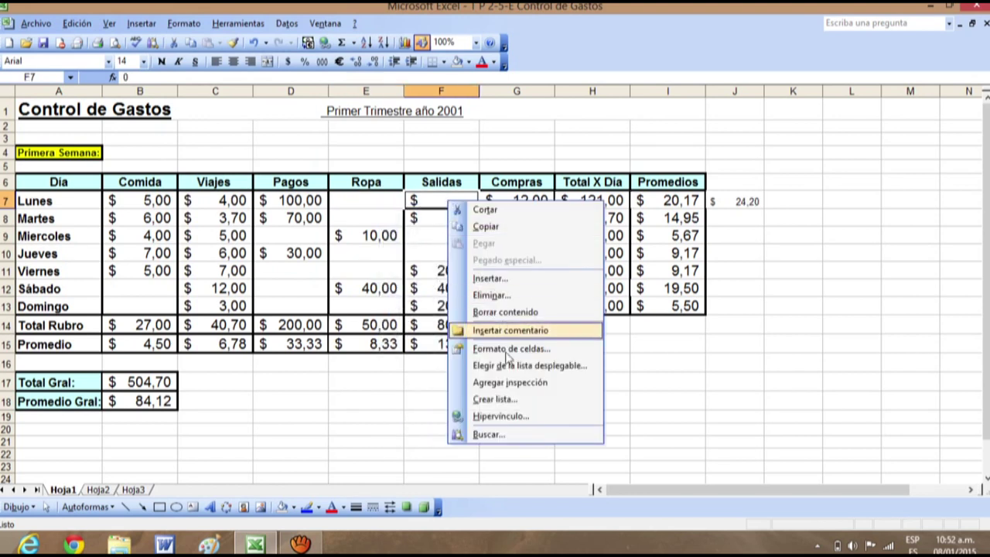
click(504, 312)
click(454, 222)
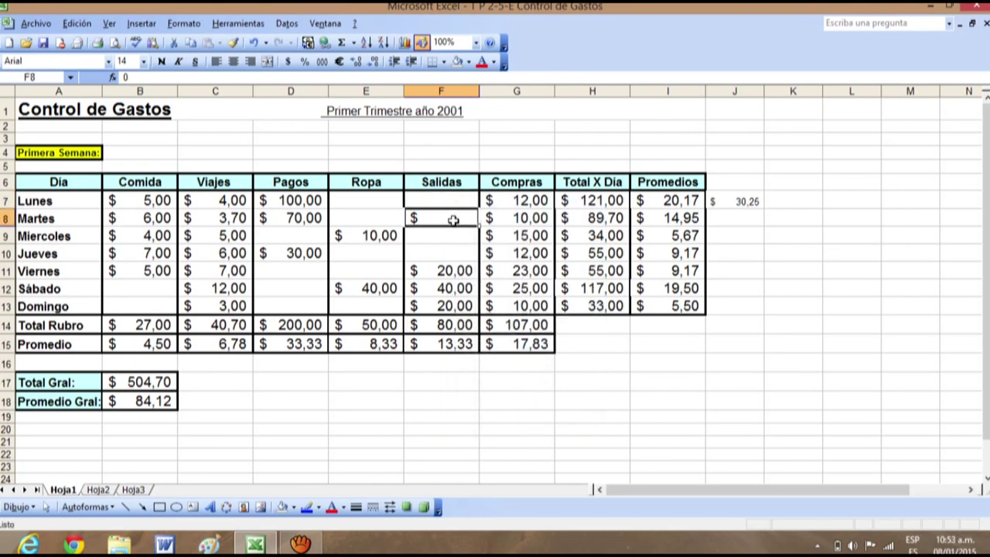
right_click(454, 222)
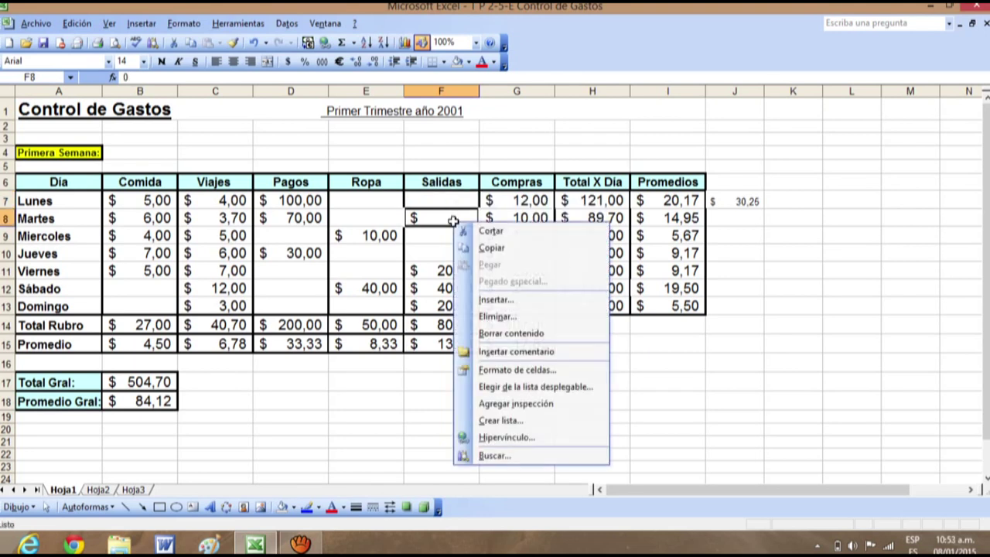
click(506, 333)
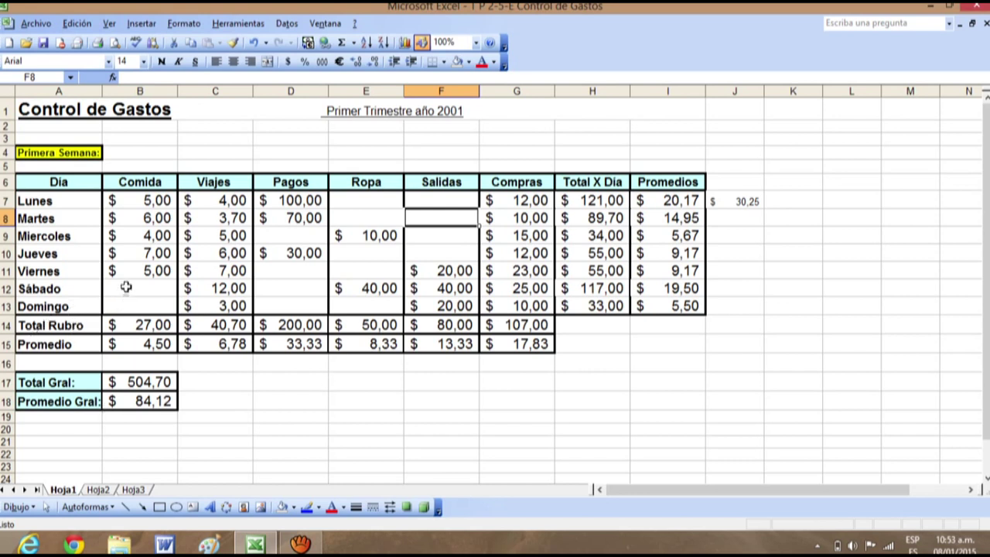
- Examine the Total Rubro and Promedio formulas of the Comida column in cells B14 and B15
right_click(144, 325)
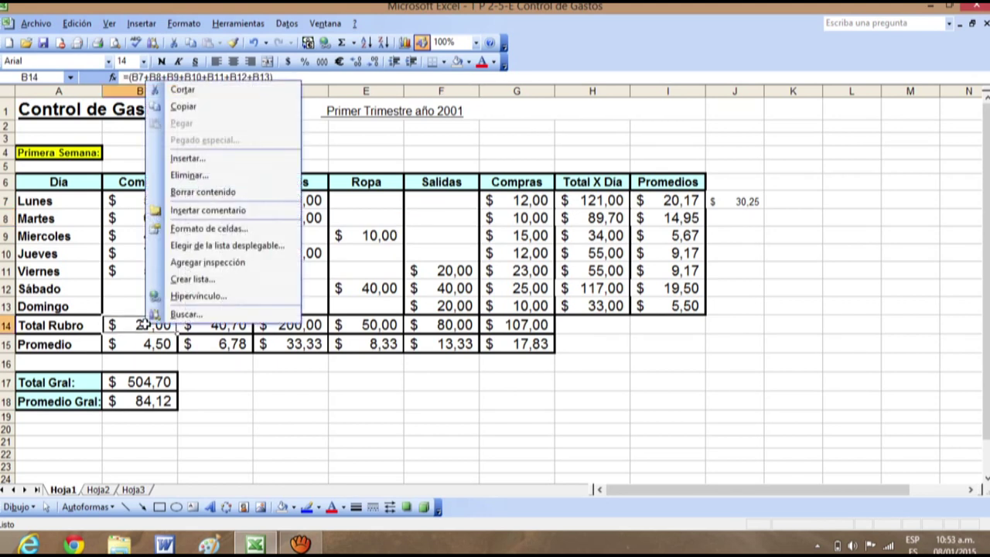
click(135, 325)
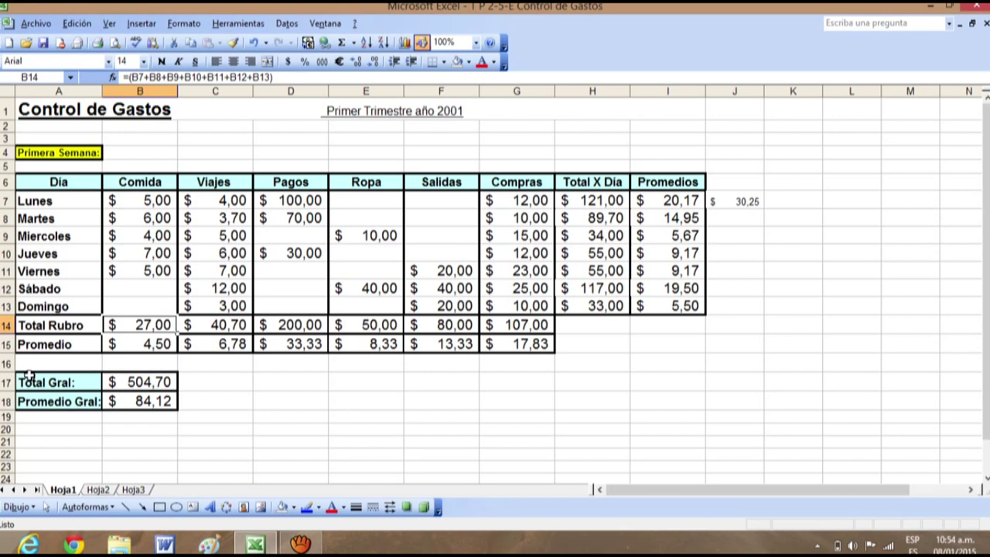
click(154, 344)
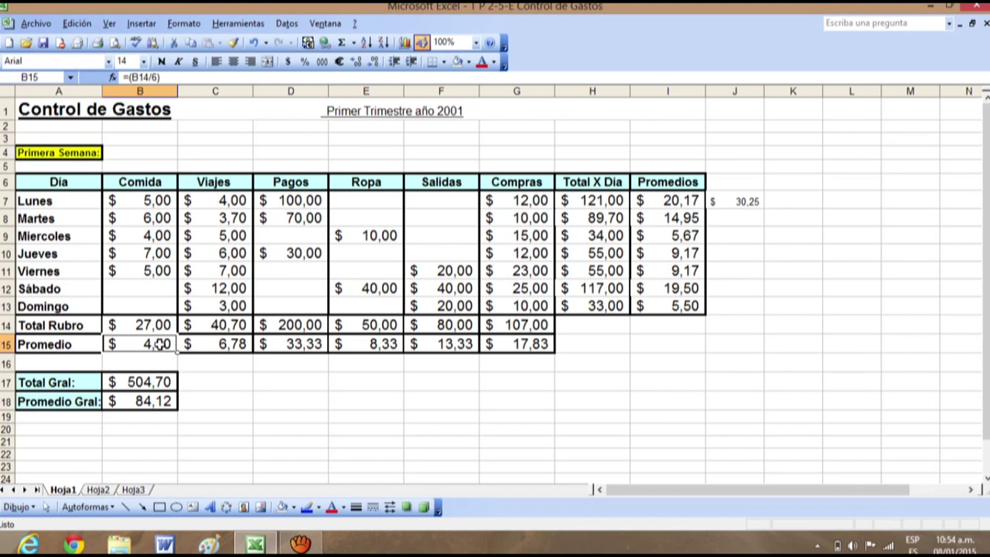
key(BackSpace)
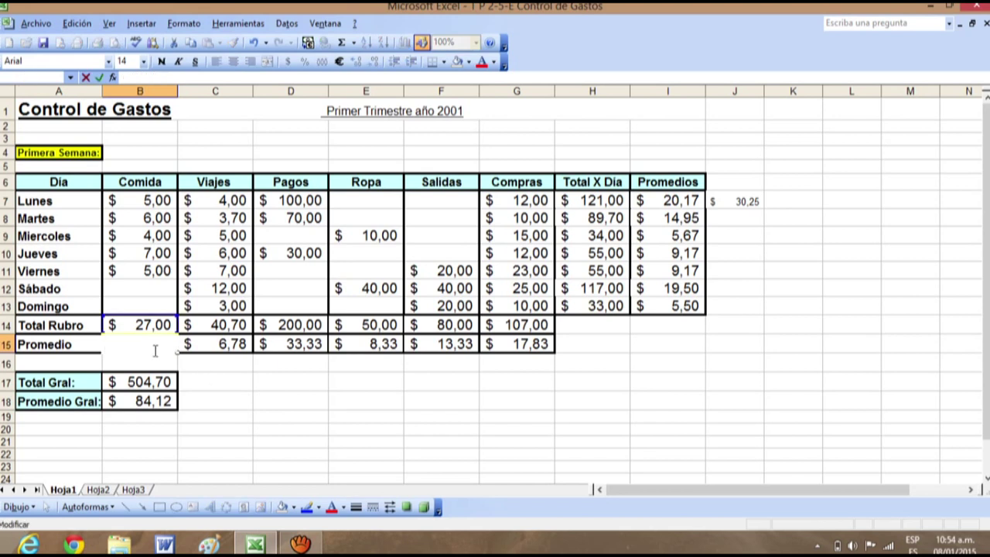
key(ctrl+z)
text(=)
click(213, 415)
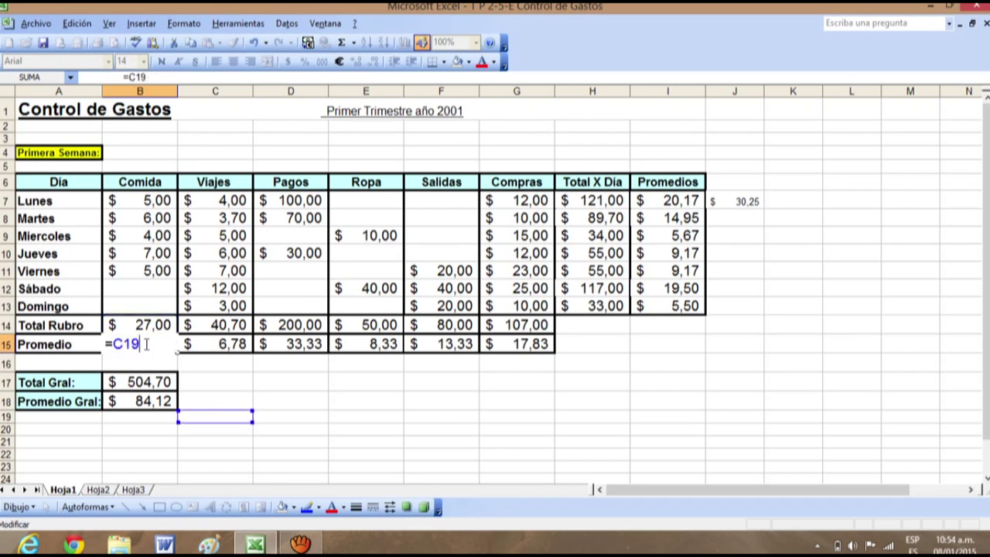
key(BackSpace)
key(BackSpace)
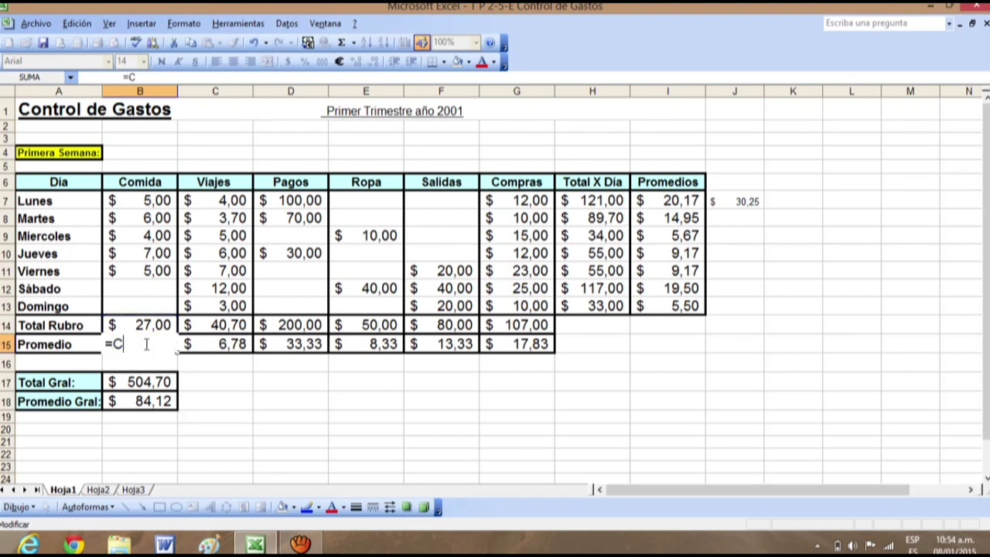
key(BackSpace)
key(BackSpace)
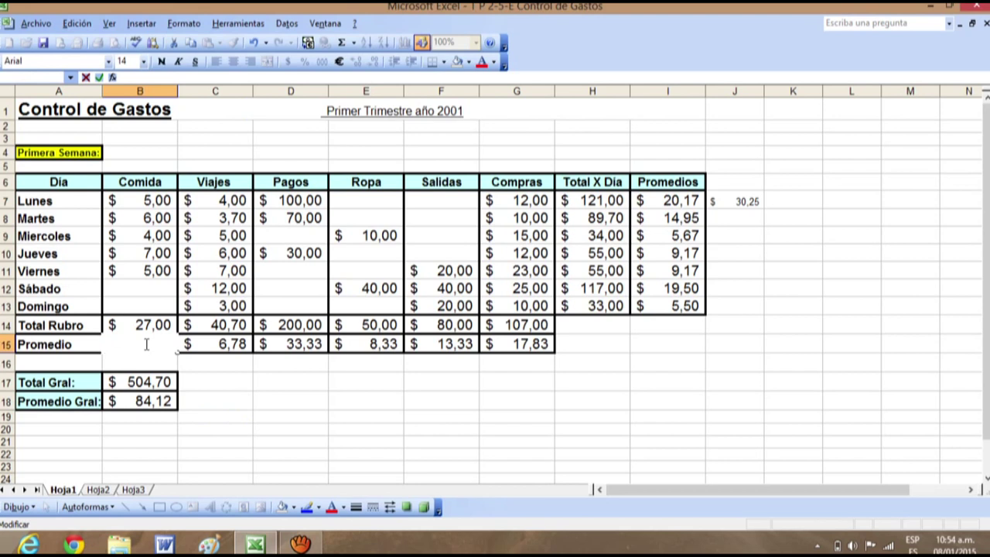
right_click(146, 345)
key(Escape)
- Enter the formula =promedio(B7:B13) in the Comida column's Promedio cell B15
text(=)
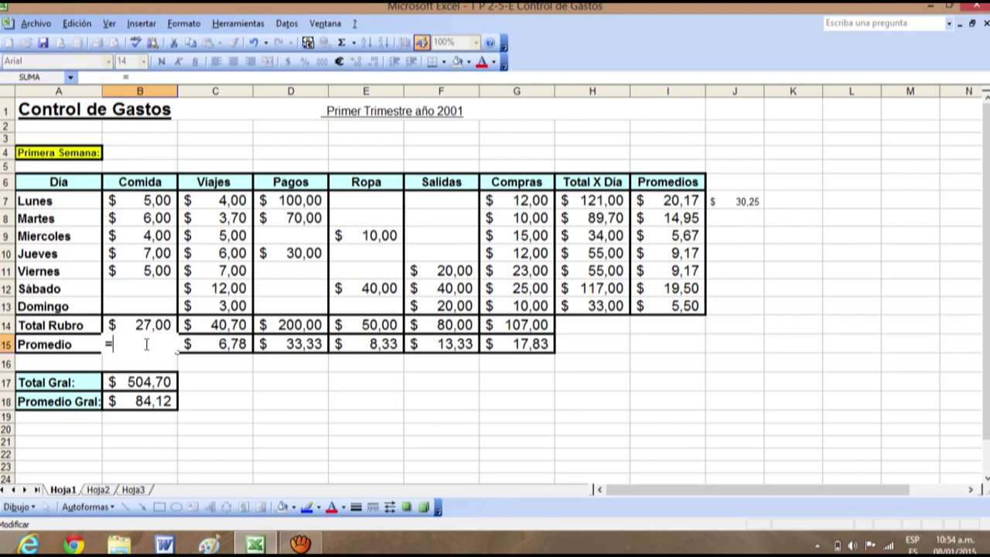
text(promedio)
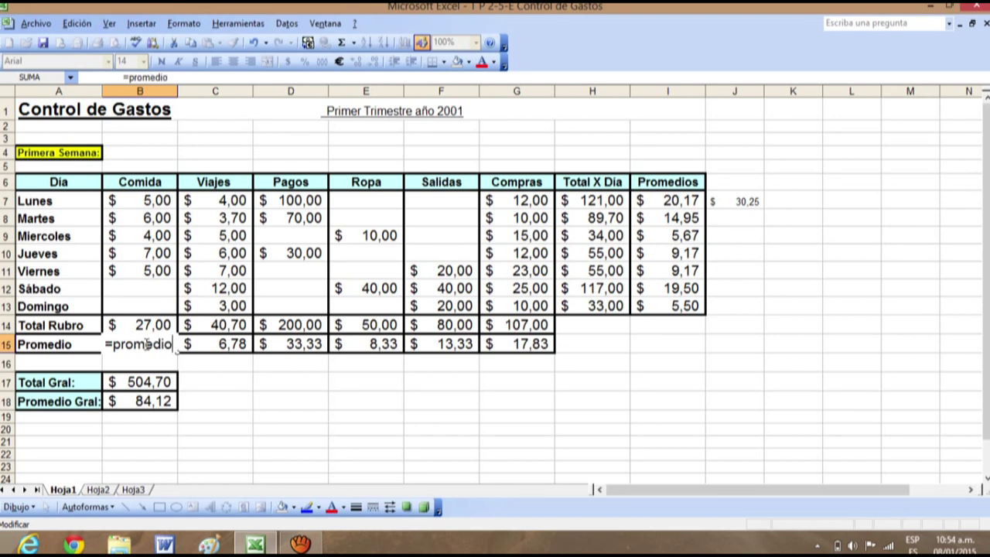
text(()
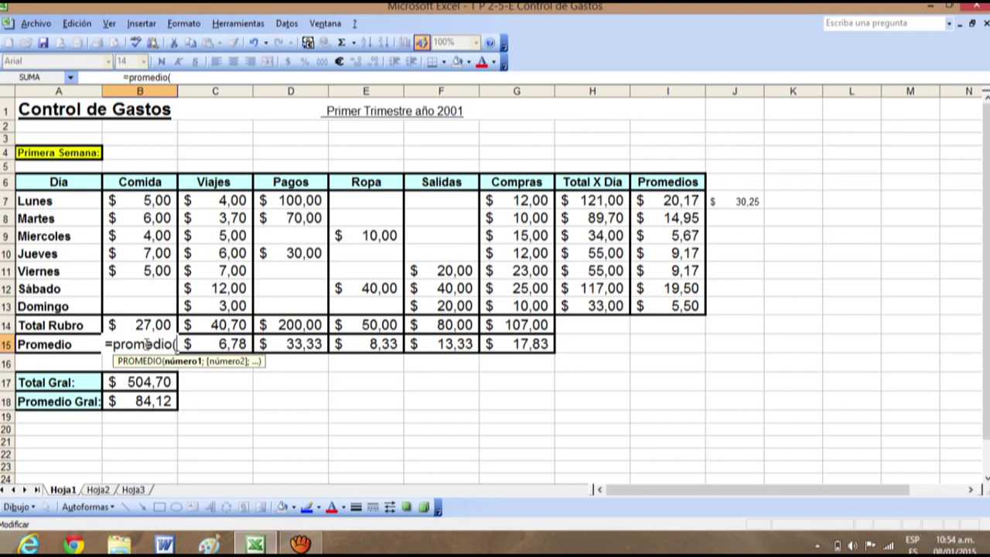
drag(145, 194, 162, 298)
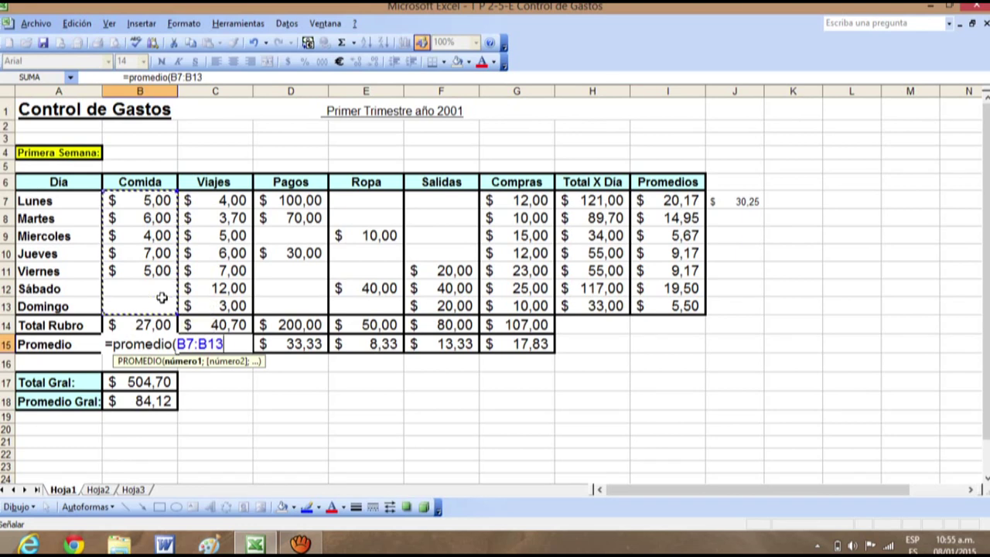
text())
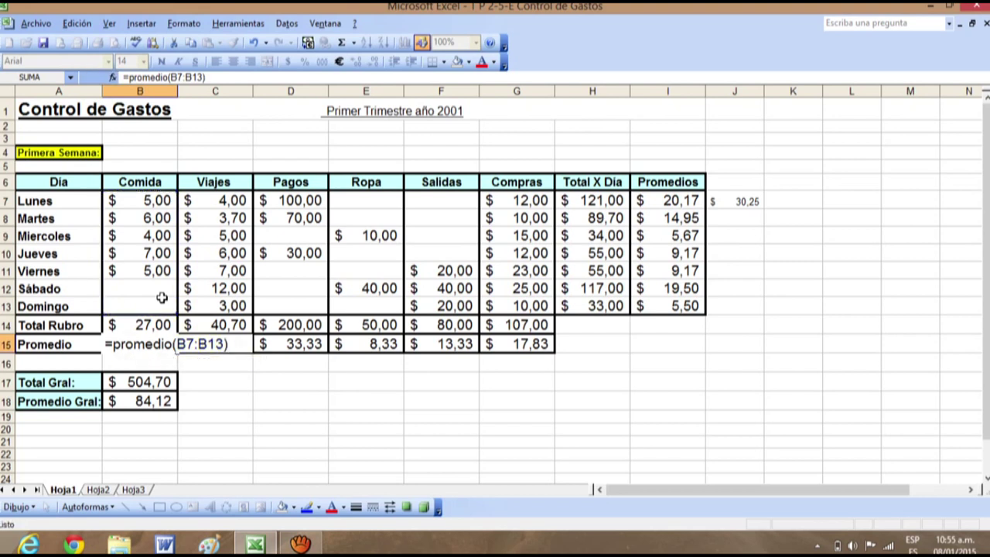
key(Return)
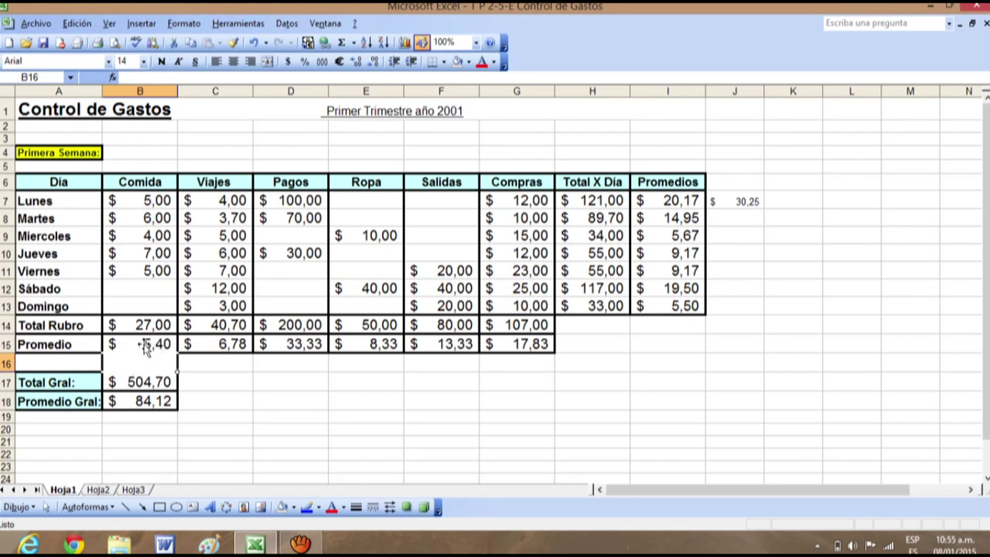
- Replace the formula in the Comida Promedio cell B15 with =promedio(B7:B11)
key(F2)
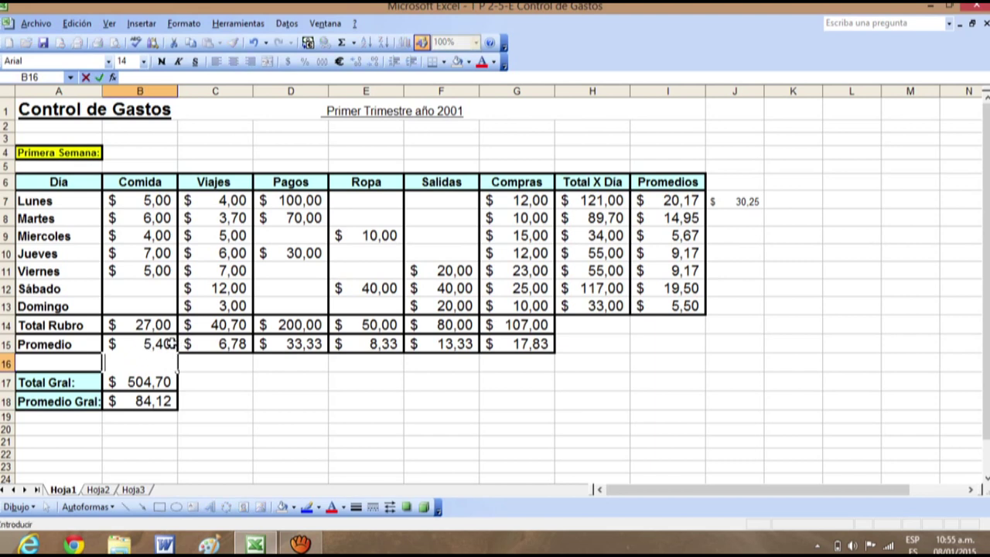
click(152, 343)
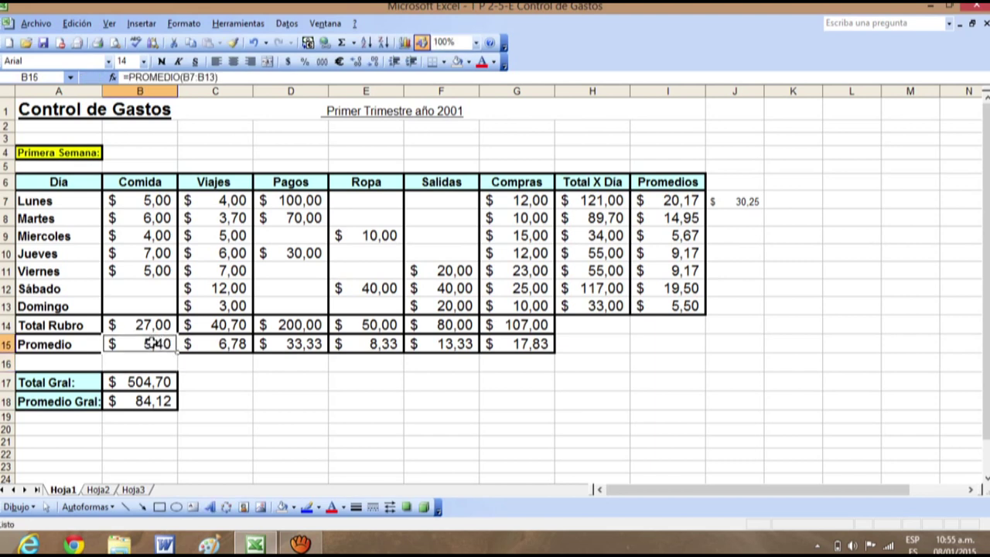
key(F2)
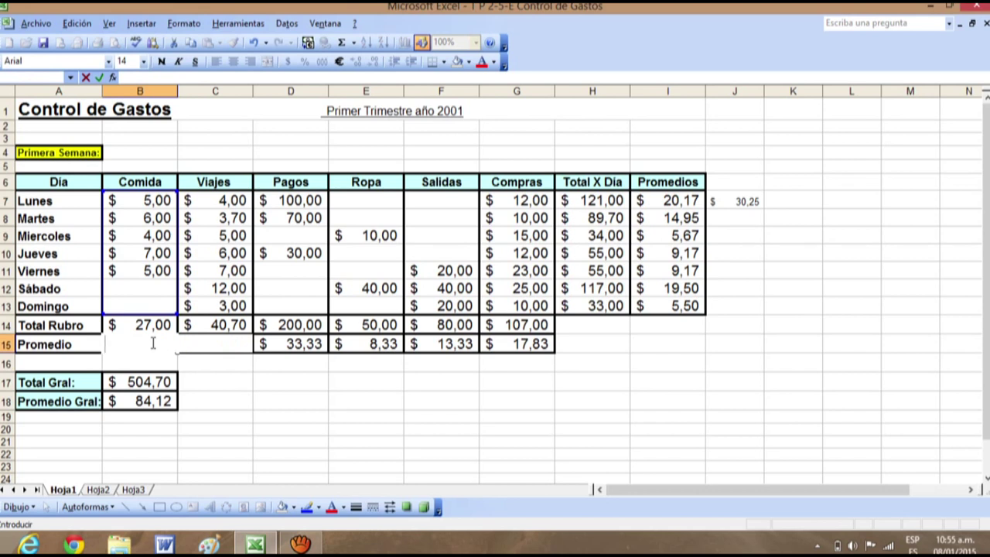
text(=promedio)
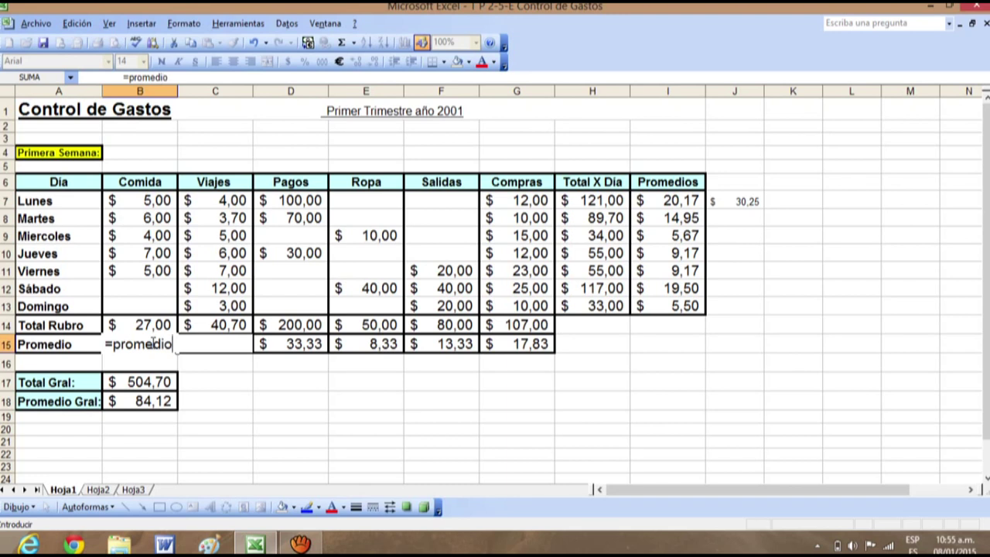
text(()
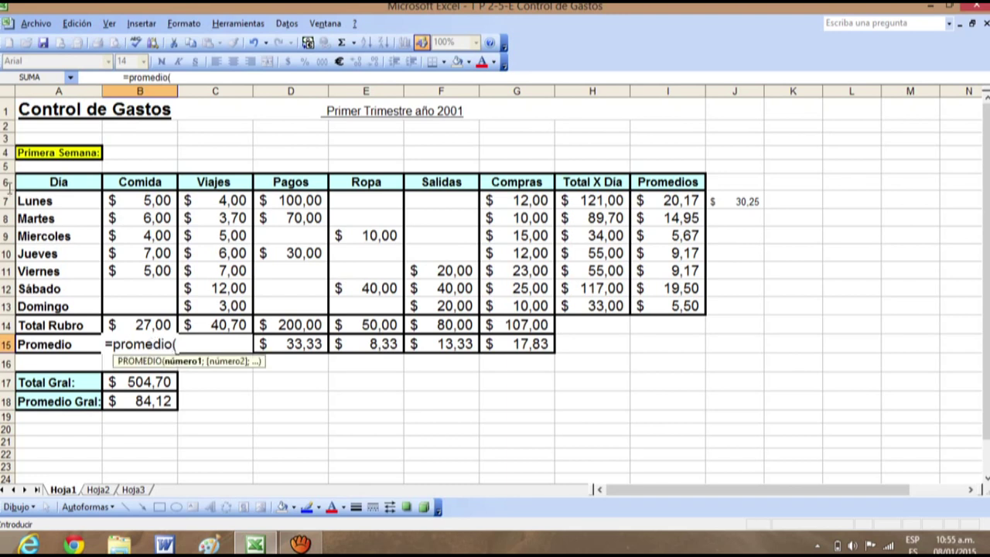
drag(152, 198, 159, 270)
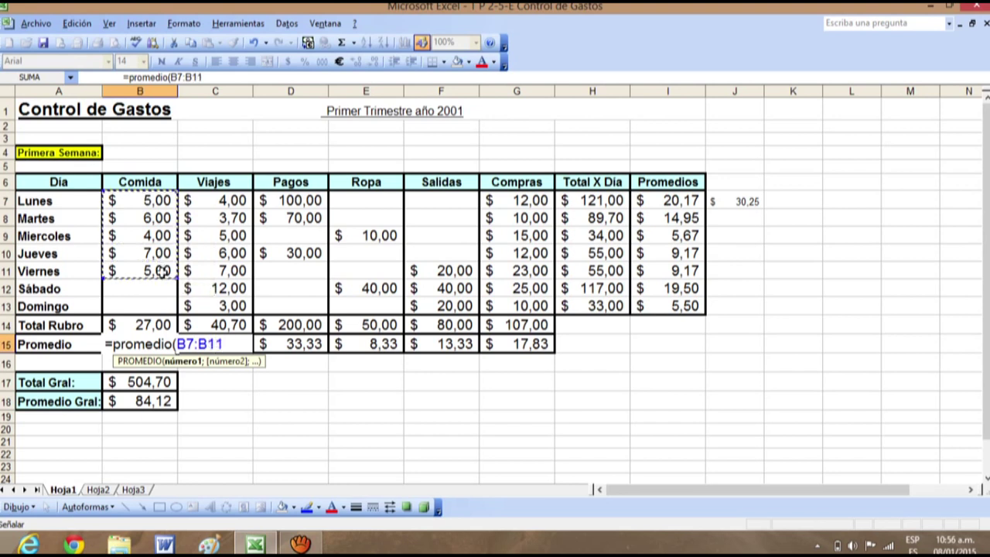
text())
key(Return)
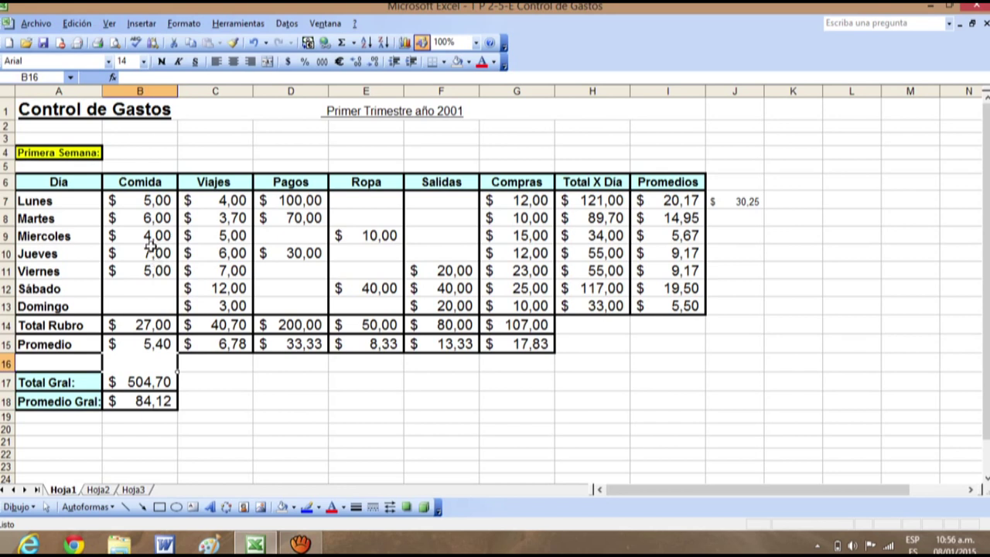
- Enter 999 in the Comida cell for Sábado, B12
click(145, 287)
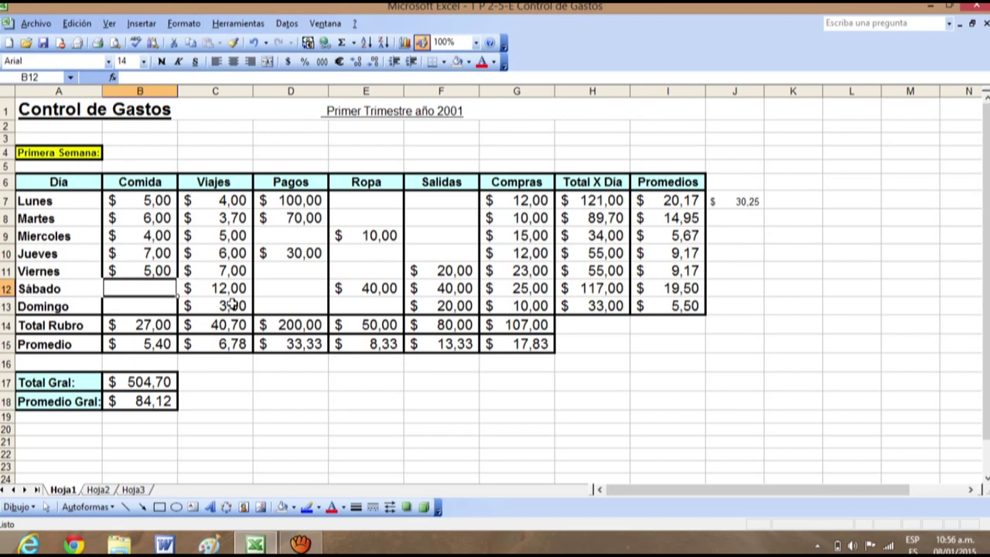
text(999)
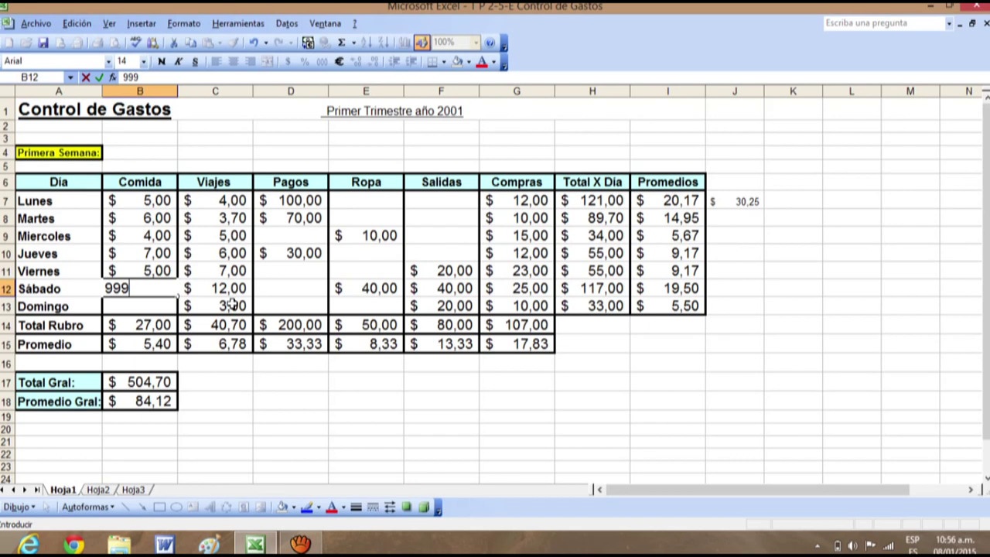
key(Return)
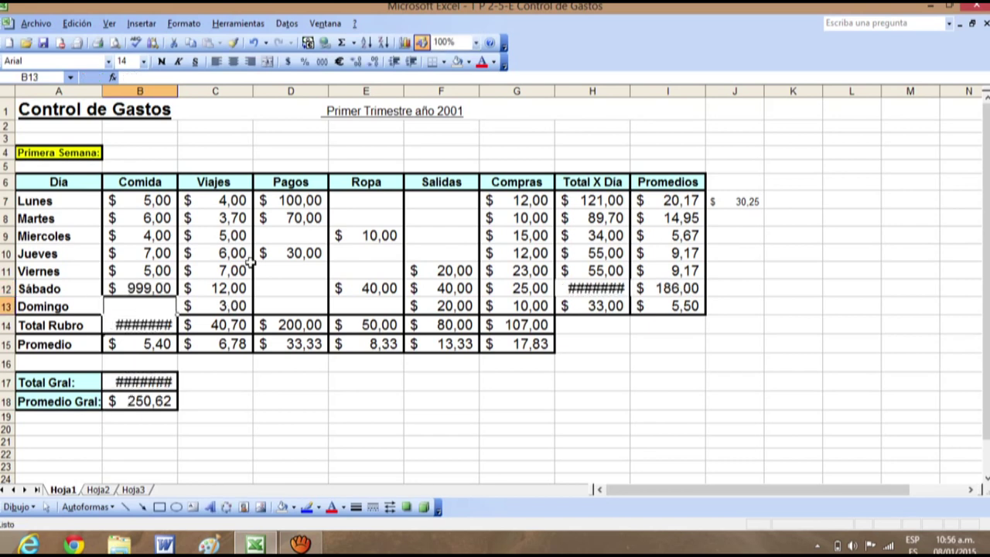
- Widen column B so the larger Comida amounts and totals fit in their cells
right_click(250, 264)
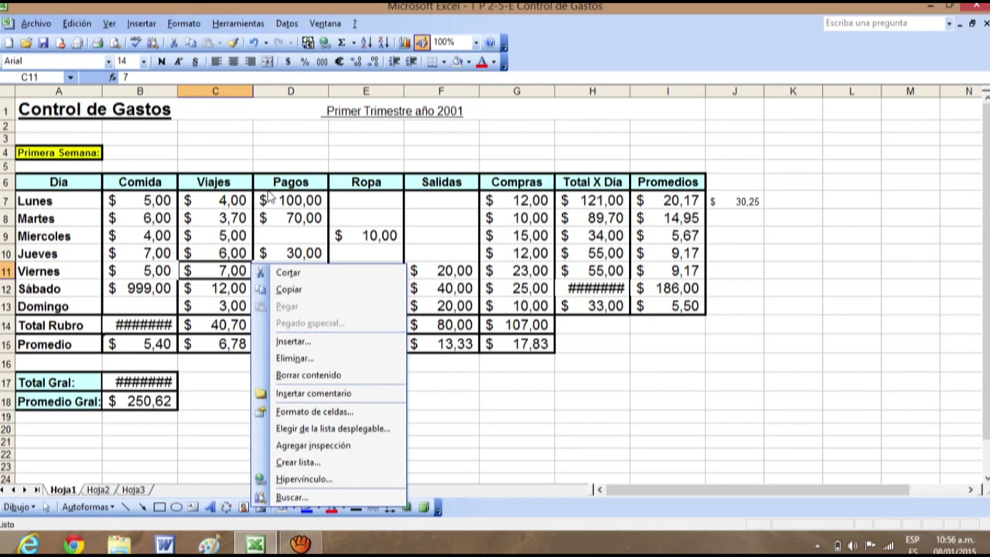
click(177, 92)
mouse_move(177, 91)
mouse_down()
mouse_move(210, 87)
mouse_move(196, 88)
mouse_up()
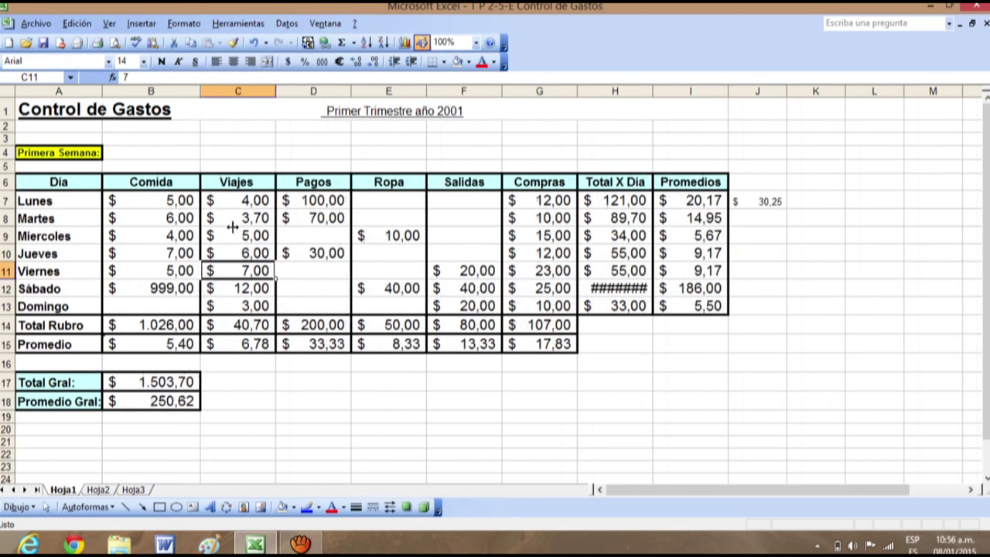
click(273, 420)
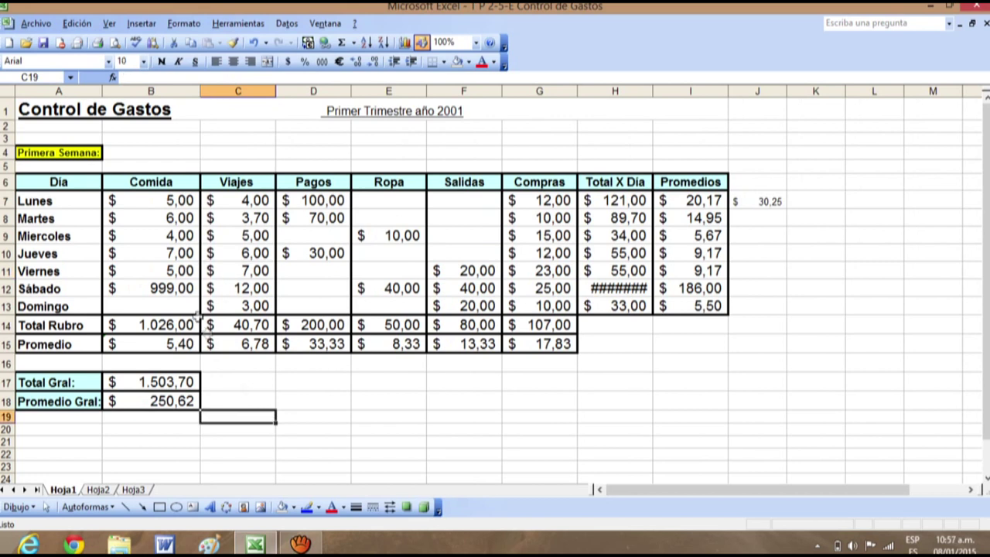
- Enter 77 in the Comida cell for Domingo, B13
click(184, 288)
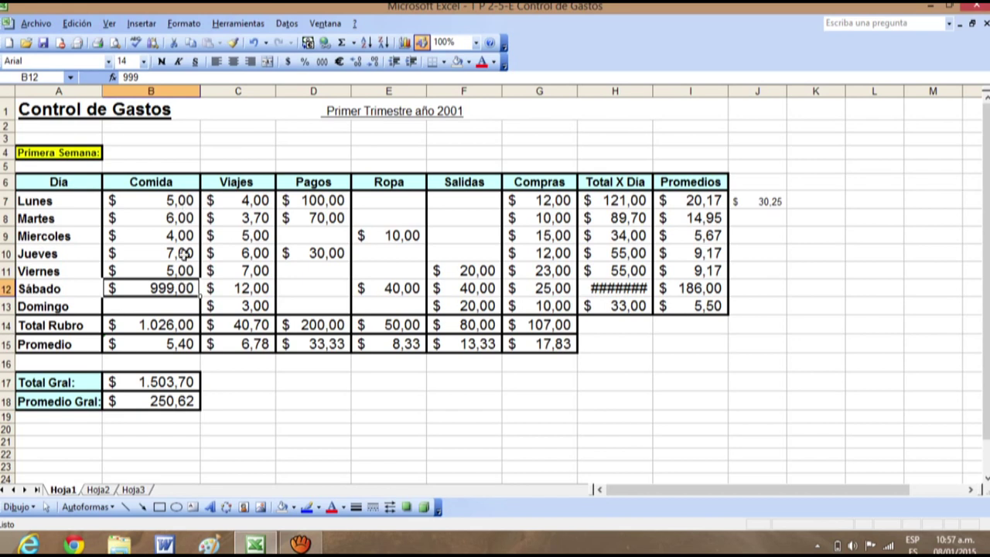
click(179, 302)
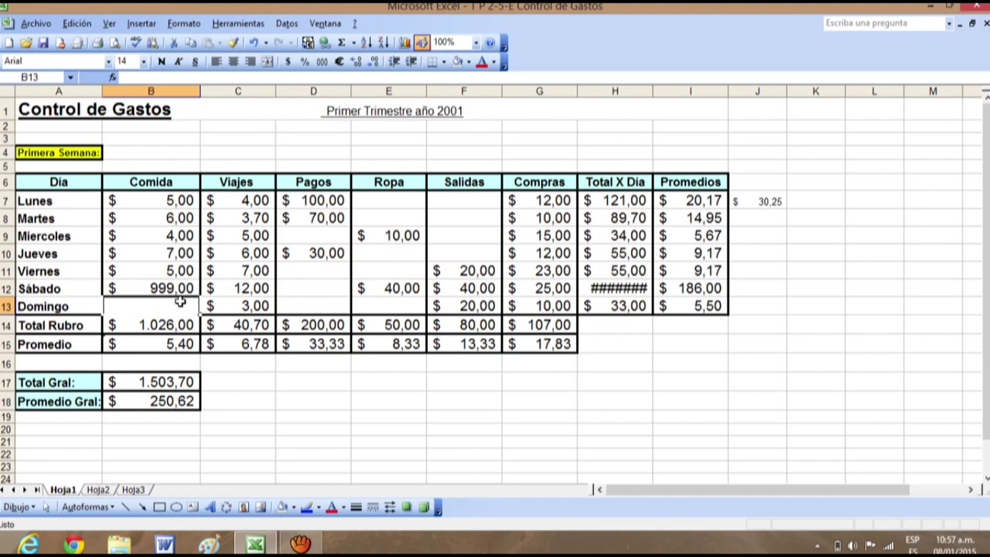
text(77)
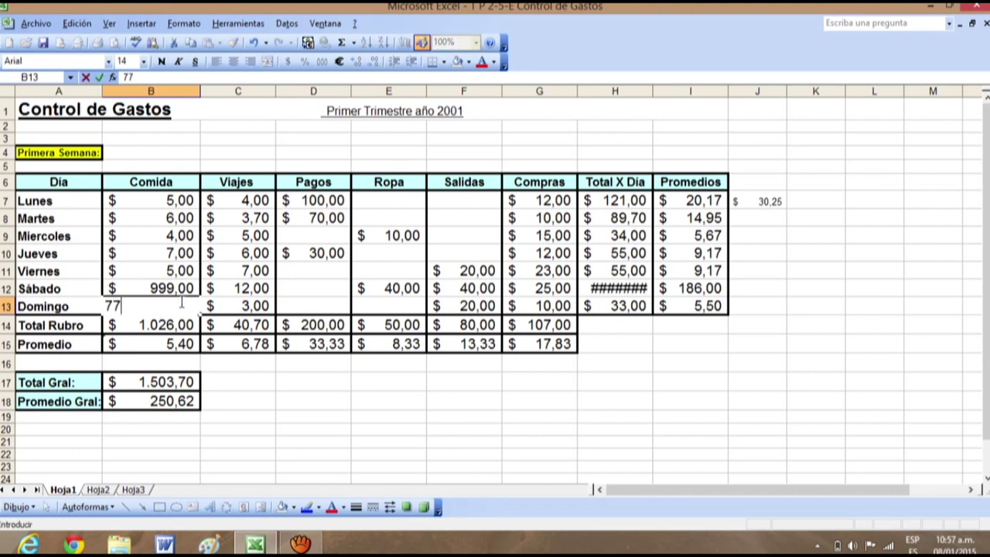
key(Return)
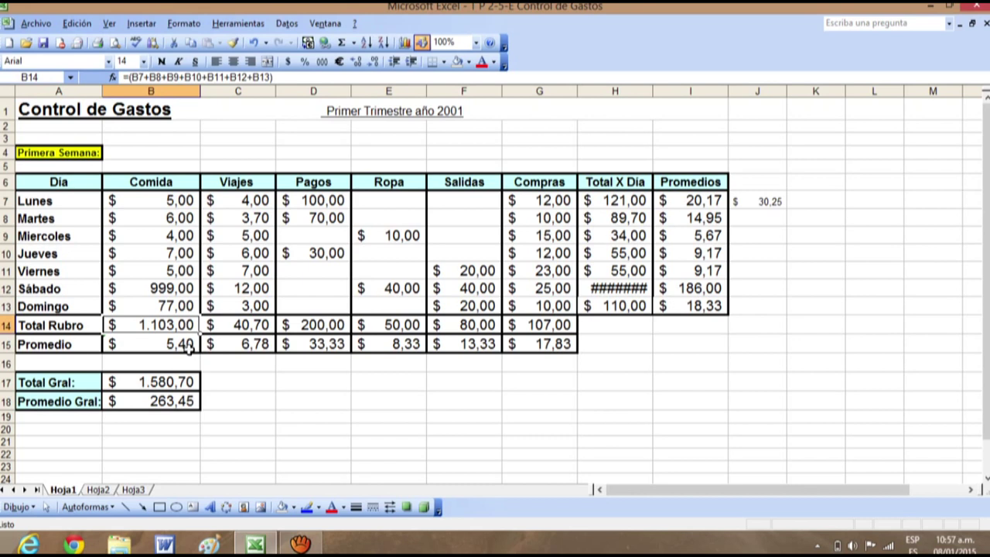
- Clear the contents of the Comida cells for Domingo and Sábado, B13 and B12
click(174, 306)
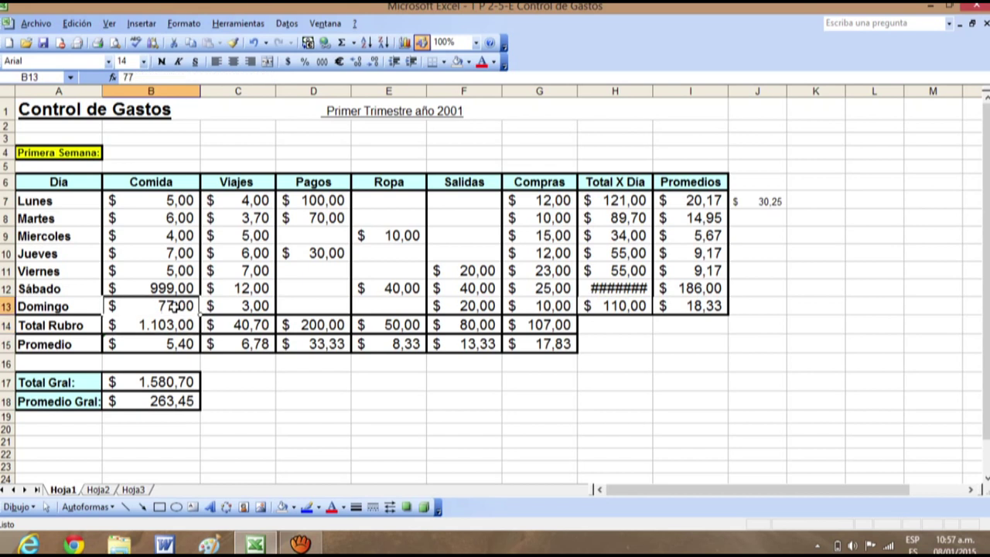
key(BackSpace)
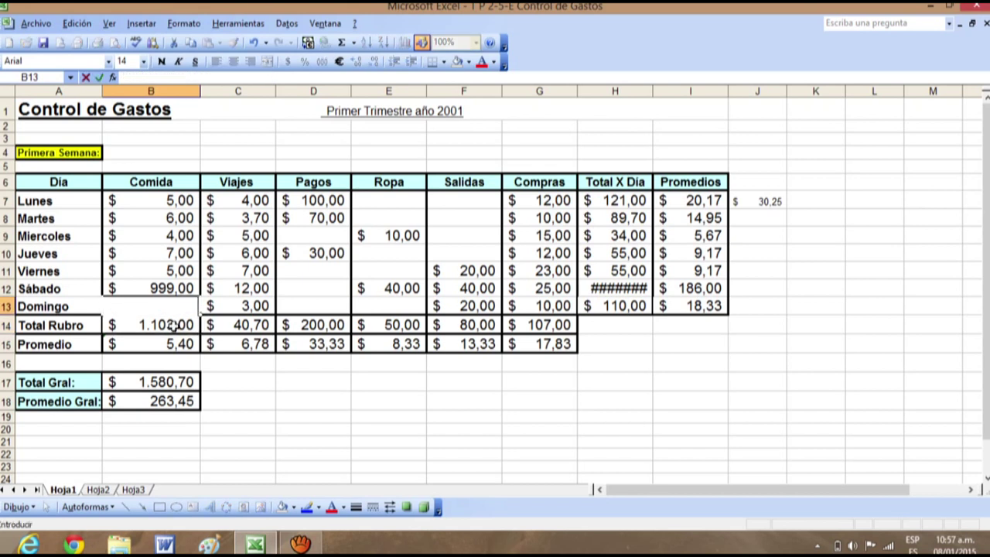
key(Return)
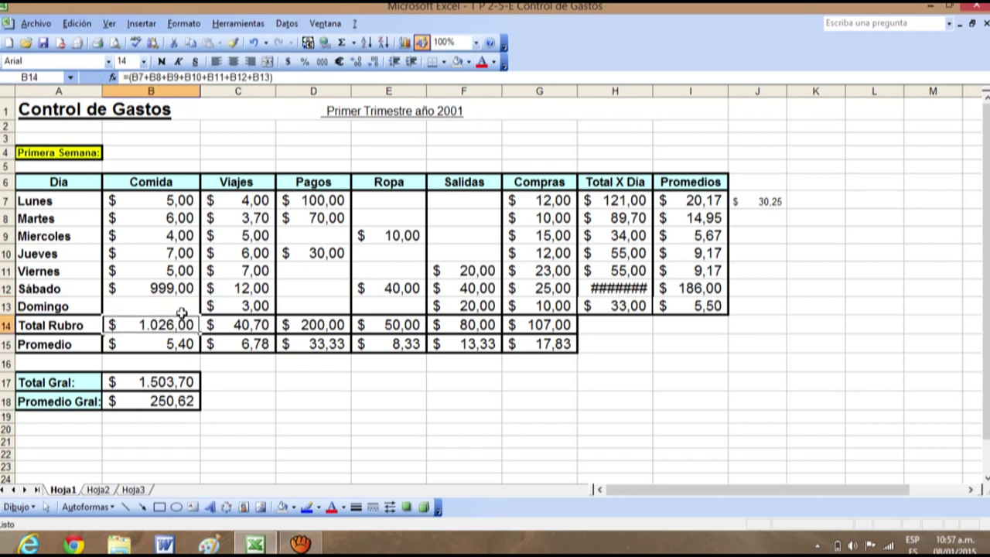
click(173, 307)
click(180, 290)
key(BackSpace)
click(255, 380)
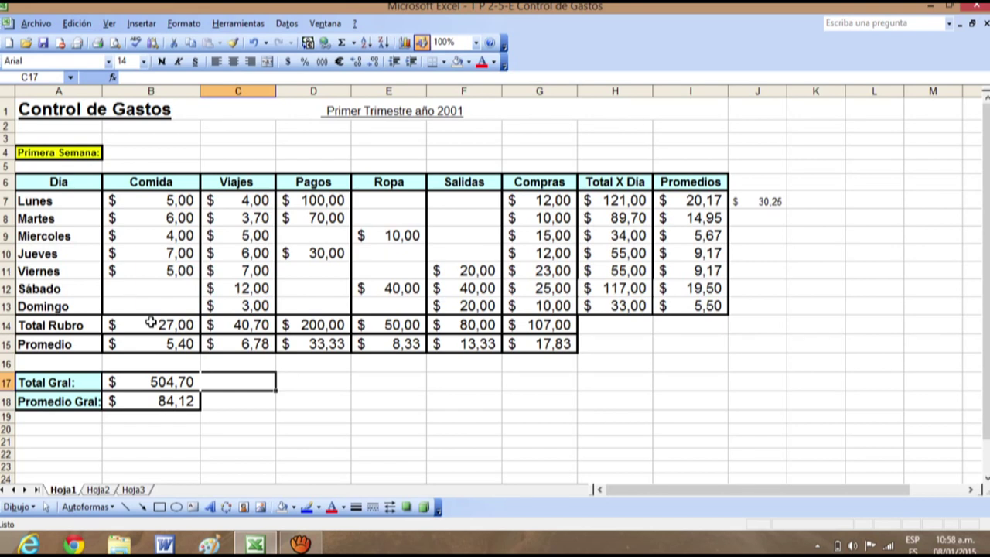
- Examine the filled and empty Comida cells from Lunes to Domingo, B7 to B13
click(154, 288)
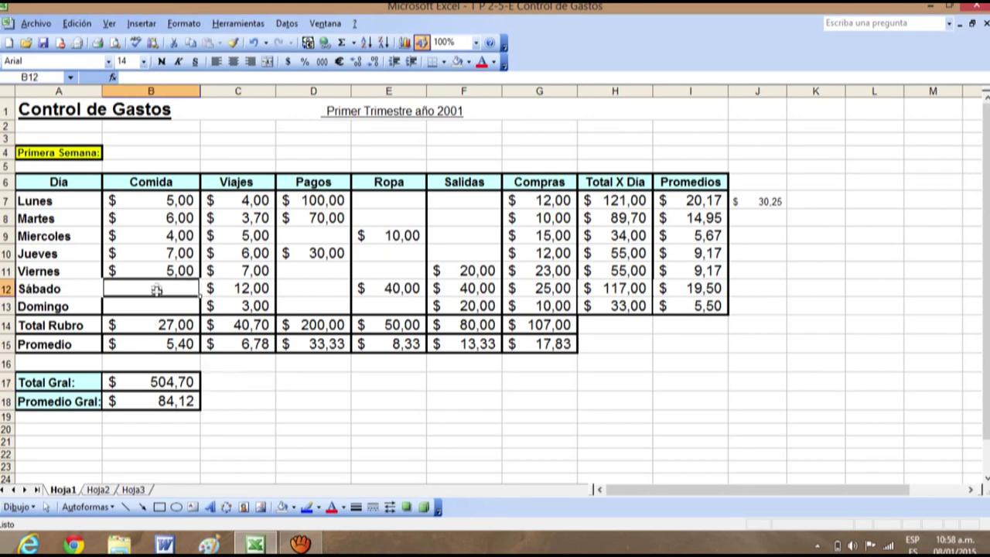
click(157, 307)
click(154, 288)
click(161, 308)
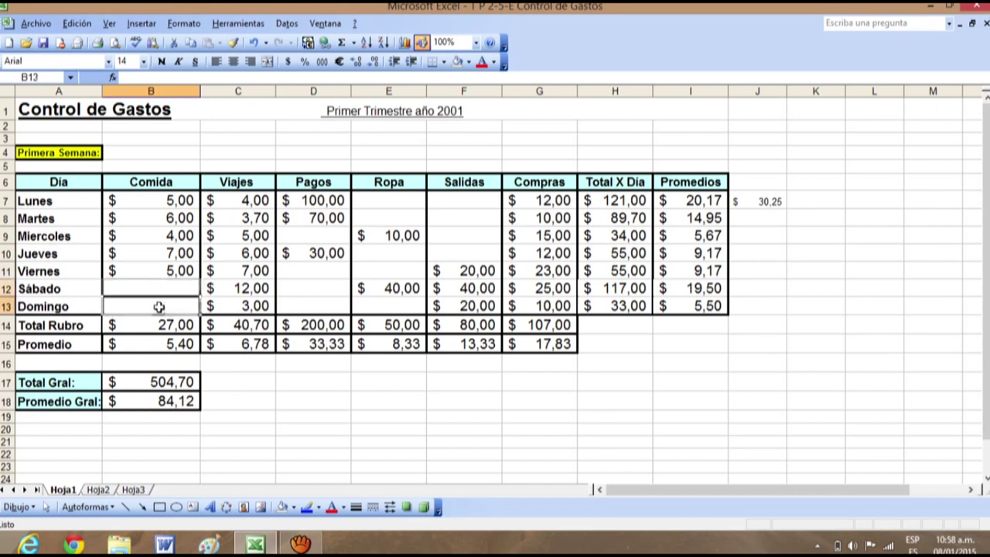
click(160, 290)
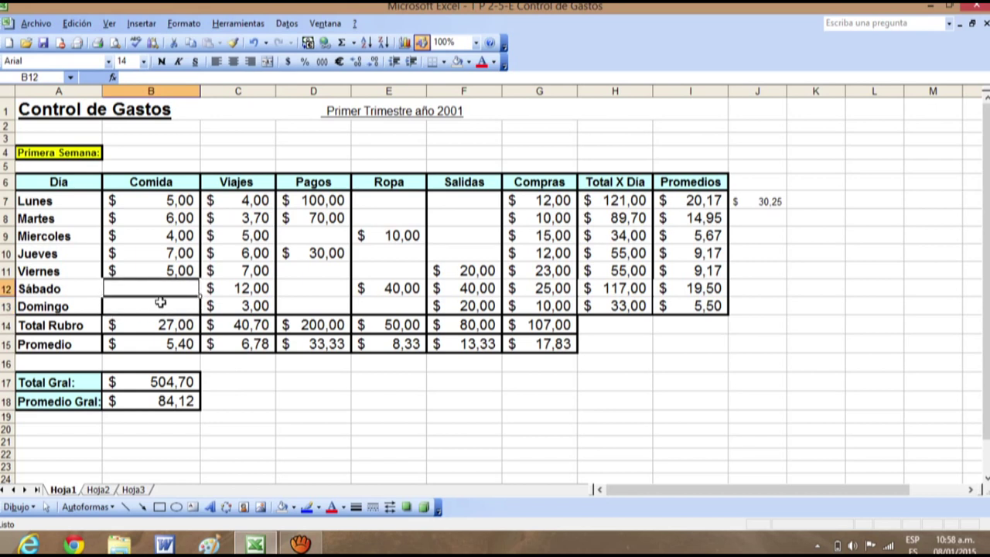
drag(175, 198, 178, 268)
click(173, 298)
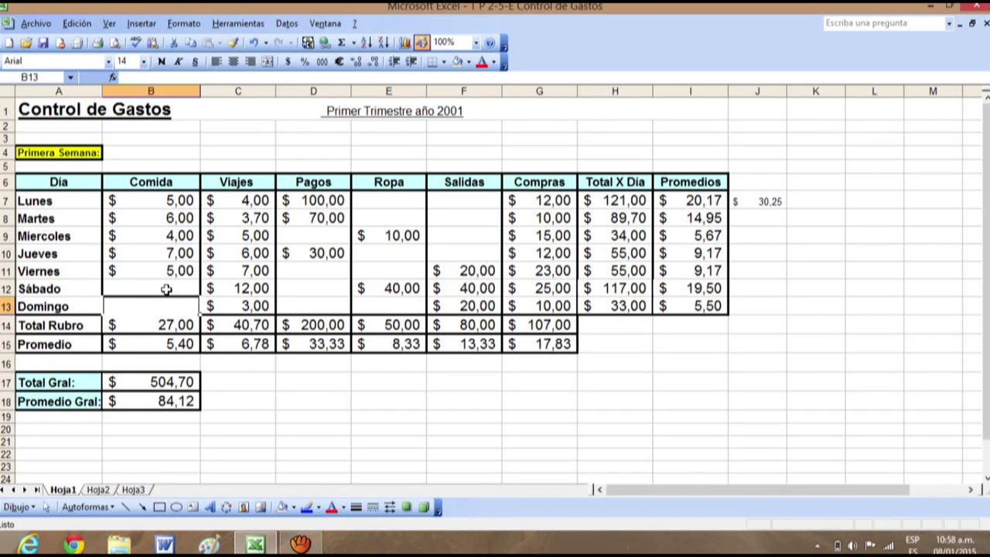
shift+click(167, 288)
click(159, 301)
click(171, 288)
click(175, 264)
click(177, 254)
click(176, 235)
click(177, 218)
click(176, 200)
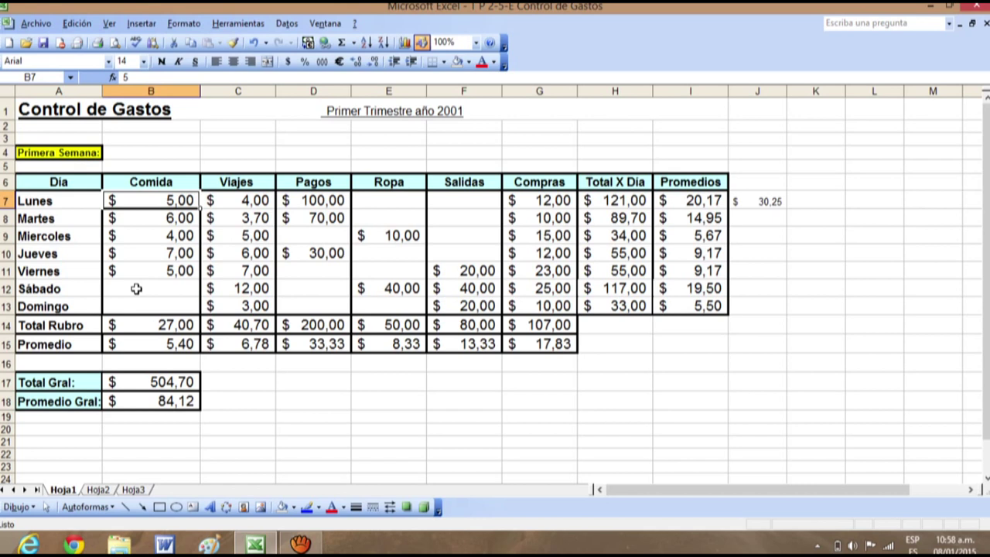
- Enter 0 in the Comida cells for Sábado and Domingo, B12 and B13
click(182, 287)
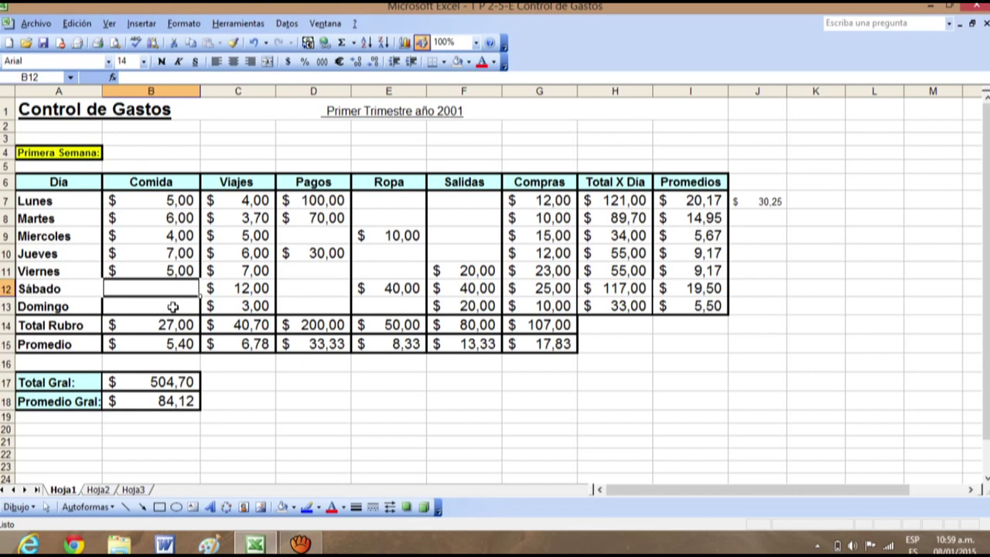
text(0)
key(Return)
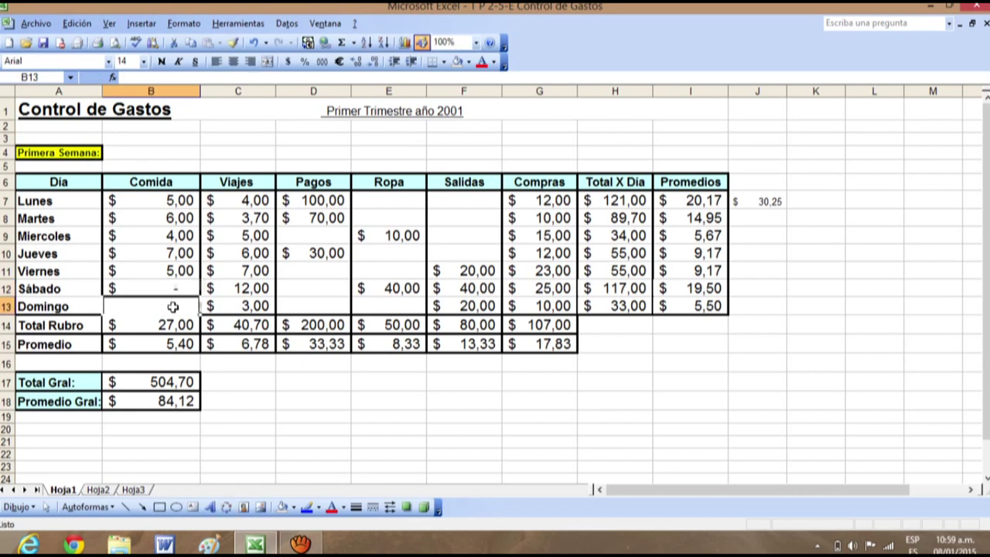
text(0)
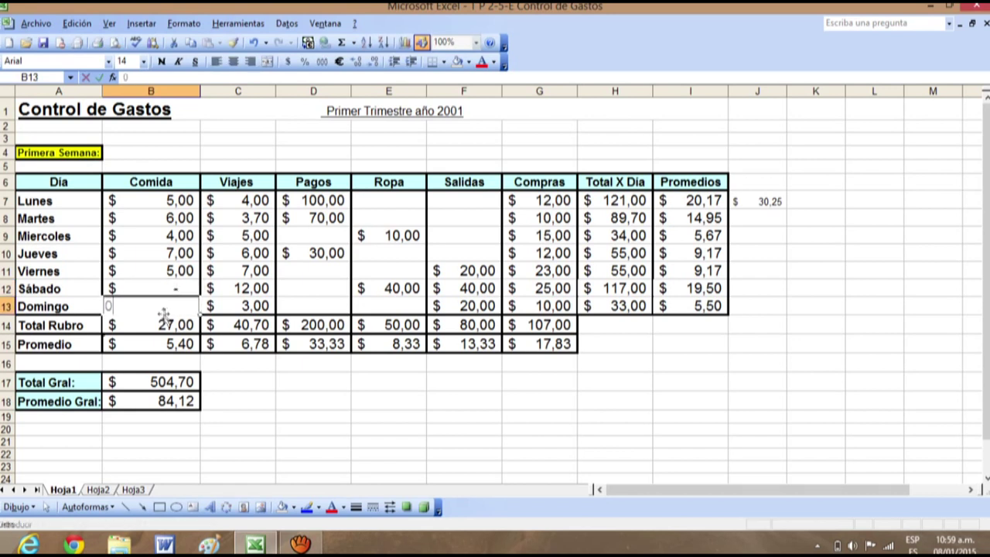
key(Return)
click(249, 400)
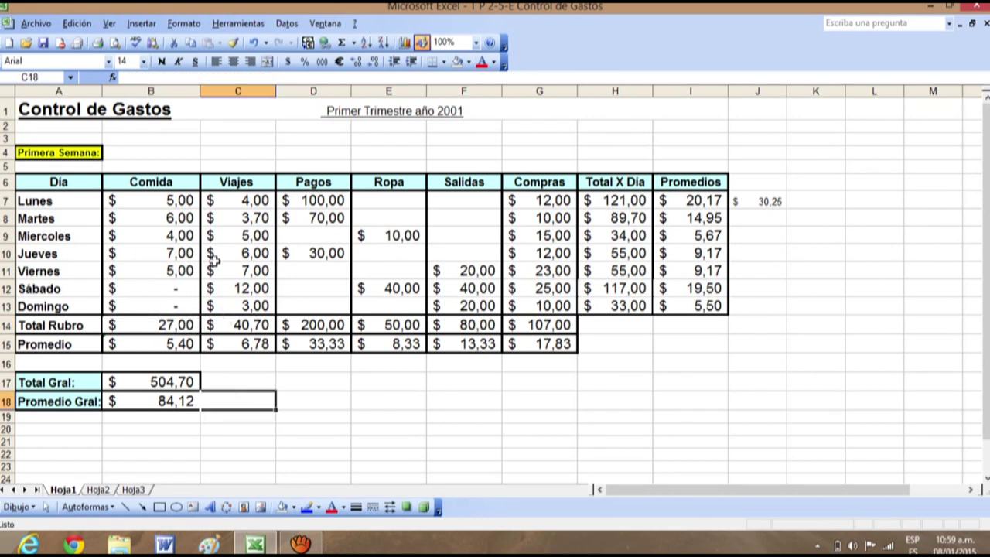
click(172, 290)
click(171, 306)
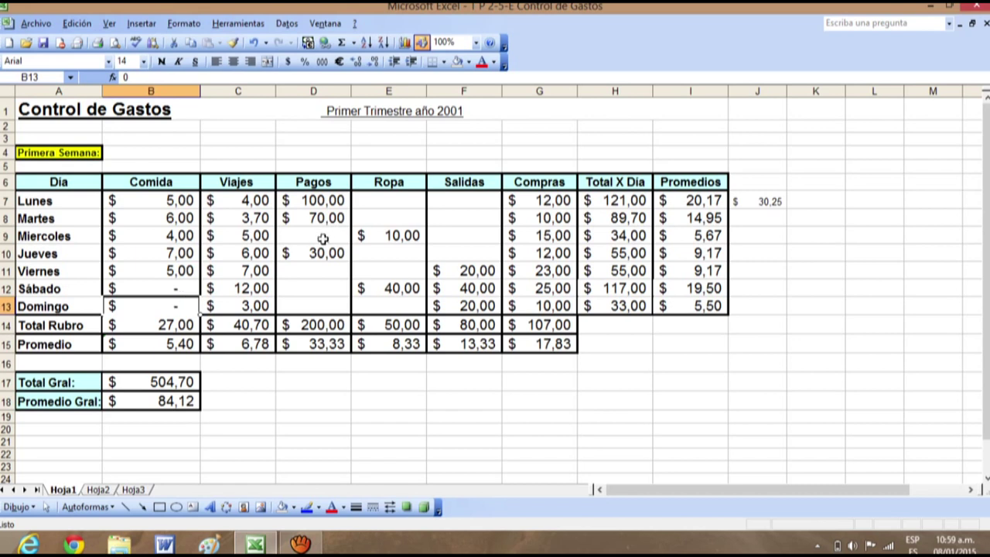
- Enter 0 in the Ropa cell for Lunes, E7
click(322, 238)
click(324, 277)
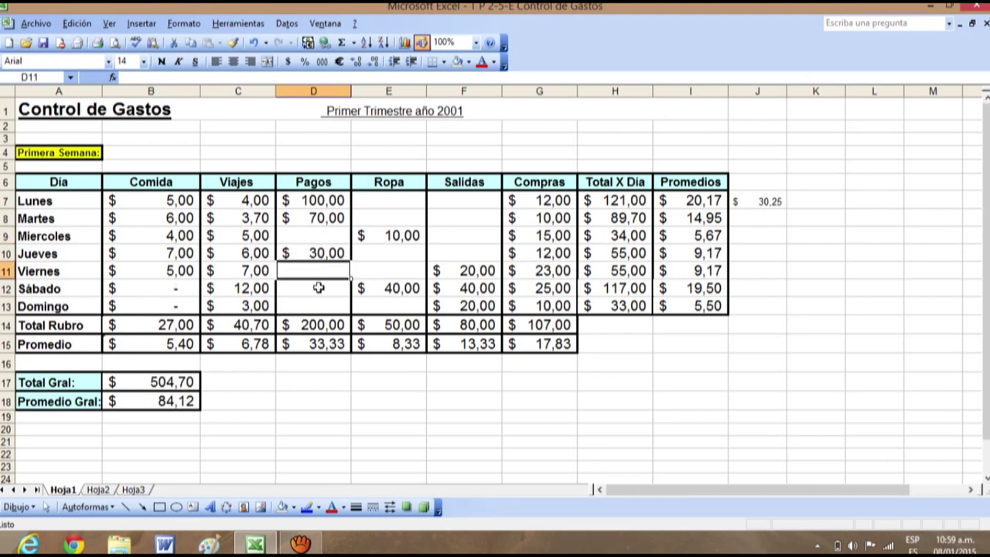
click(320, 287)
click(321, 307)
click(379, 198)
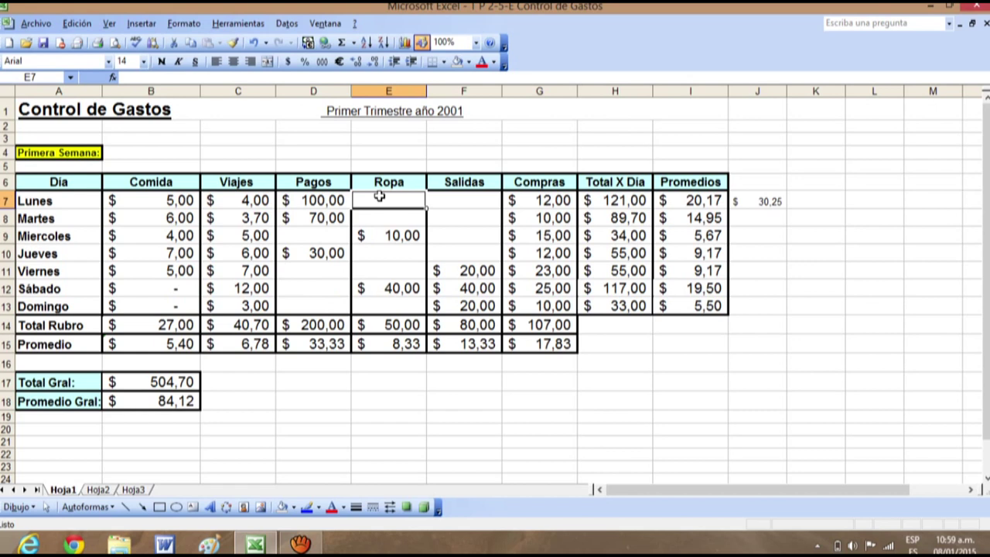
text(0)
key(Return)
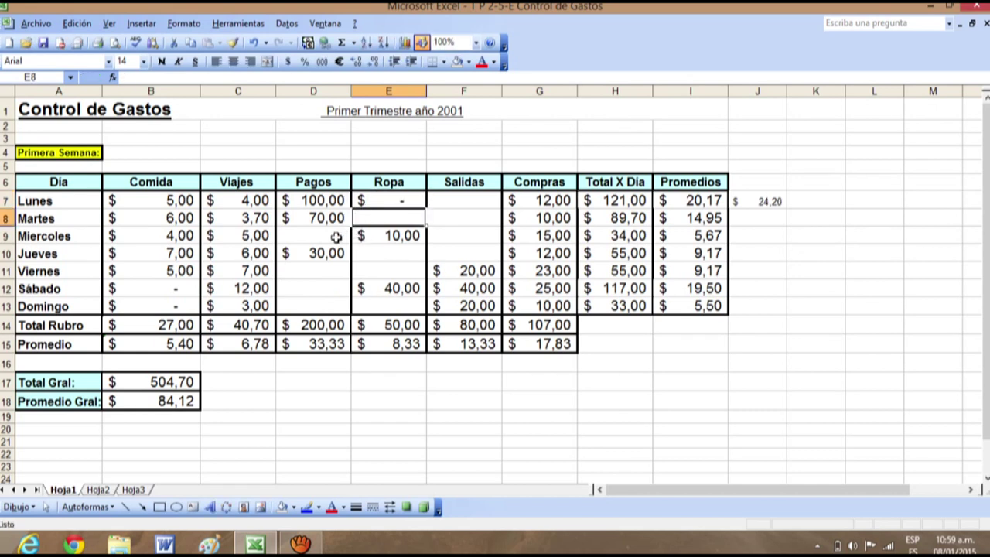
- Enter 0 in the empty Pagos cells for Miercoles, Viernes, Sábado and Domingo: D9, D11, D12 and D13
click(336, 237)
text(0)
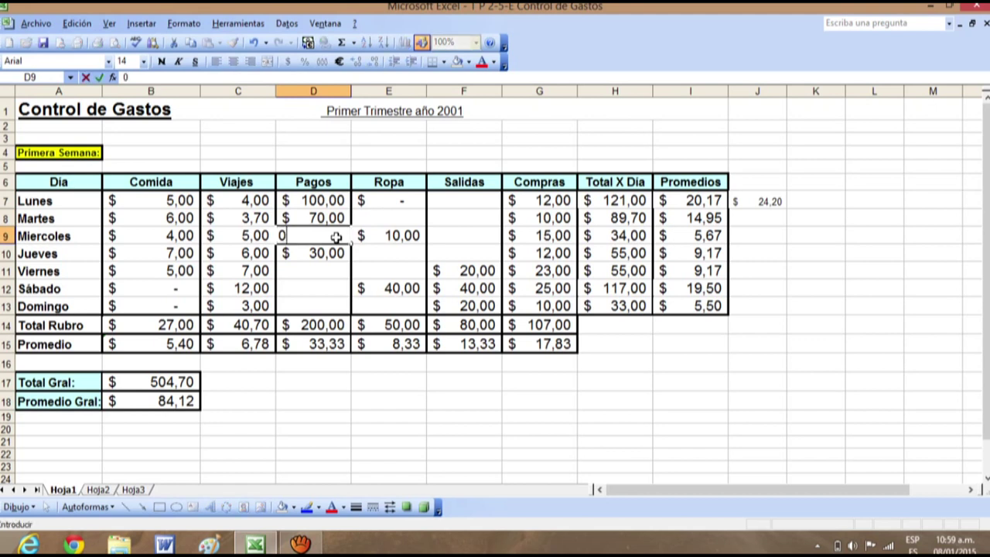
key(Return)
click(337, 274)
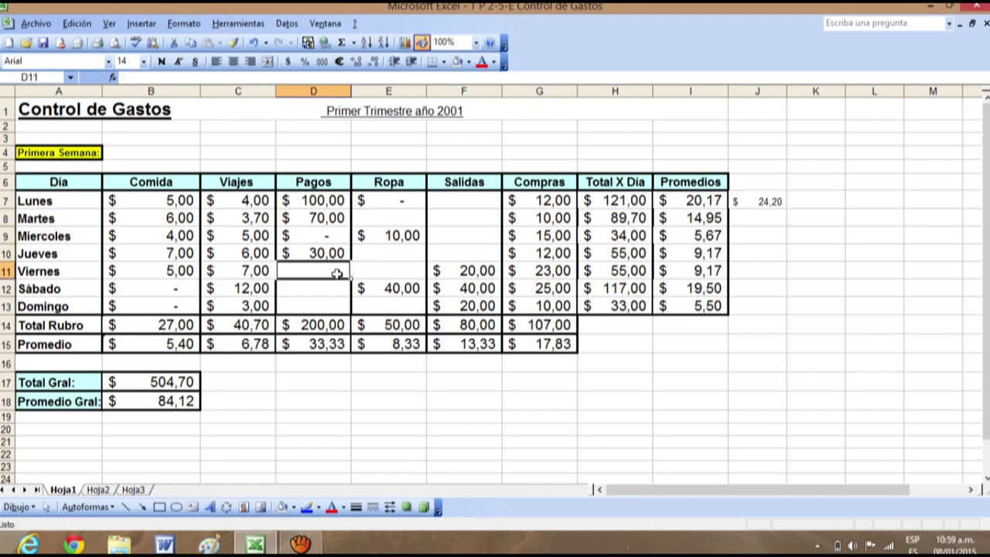
text(0)
key(Return)
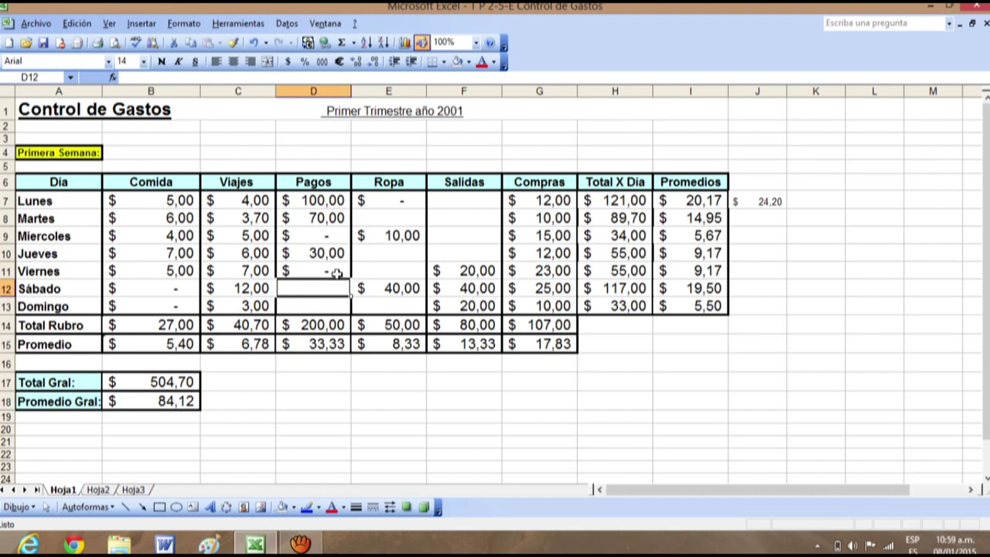
click(329, 309)
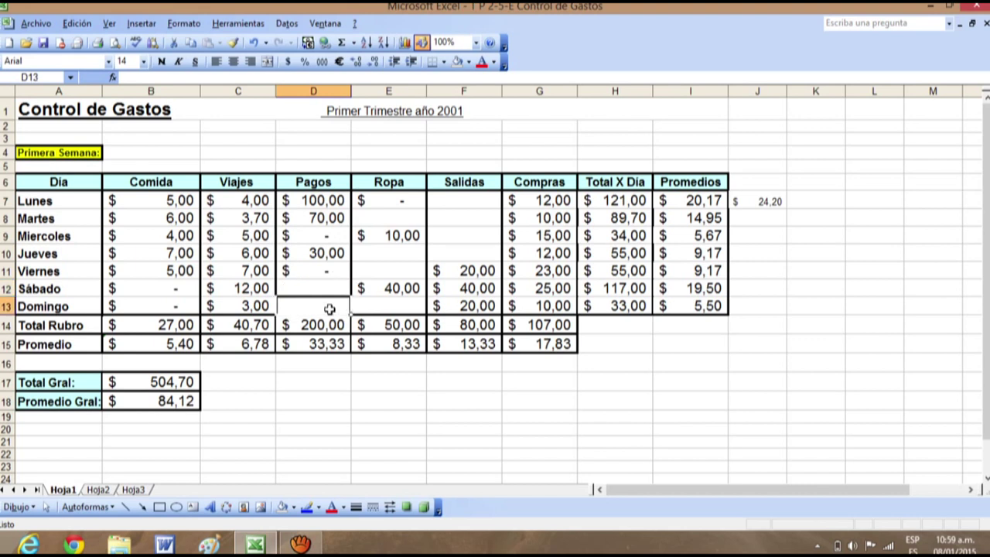
text(0)
key(Return)
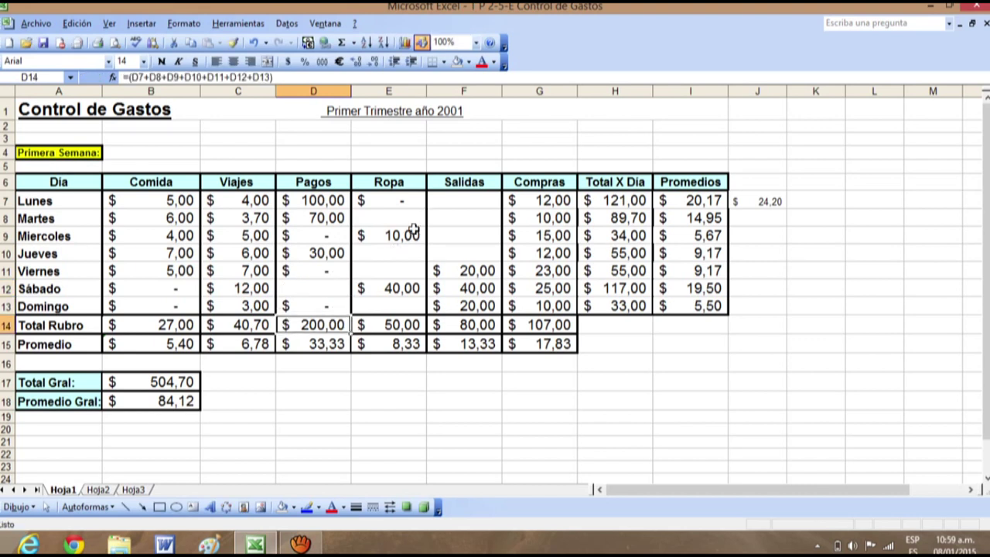
click(325, 287)
text(0)
key(Return)
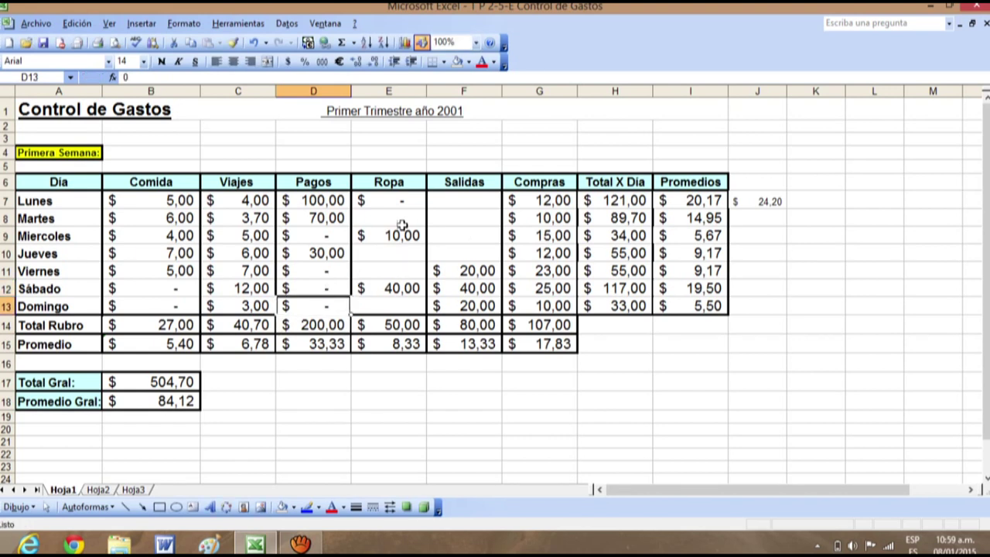
- Enter 0 in the empty Ropa cells for Martes, Viernes and Jueves: E8, E11 and E10
click(401, 215)
text(0)
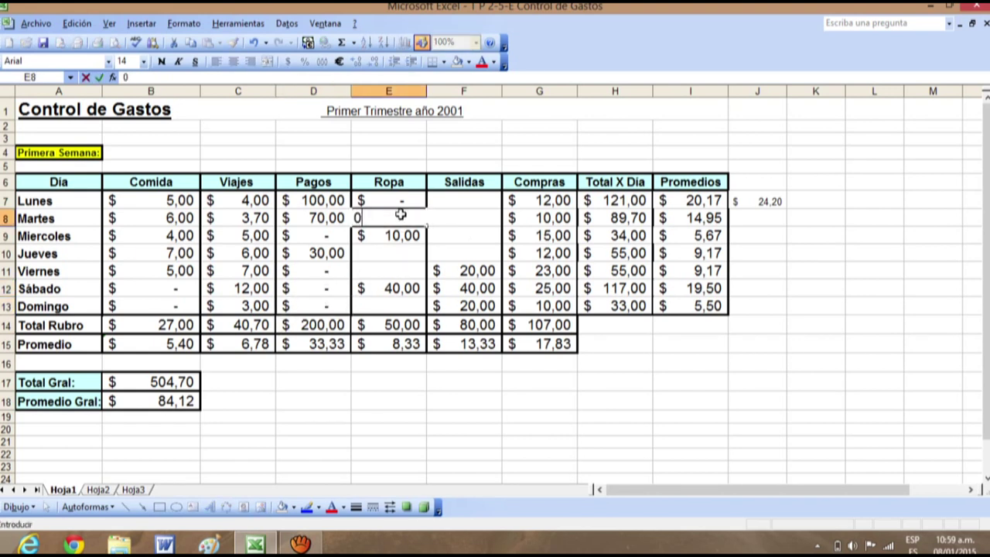
key(Return)
click(397, 266)
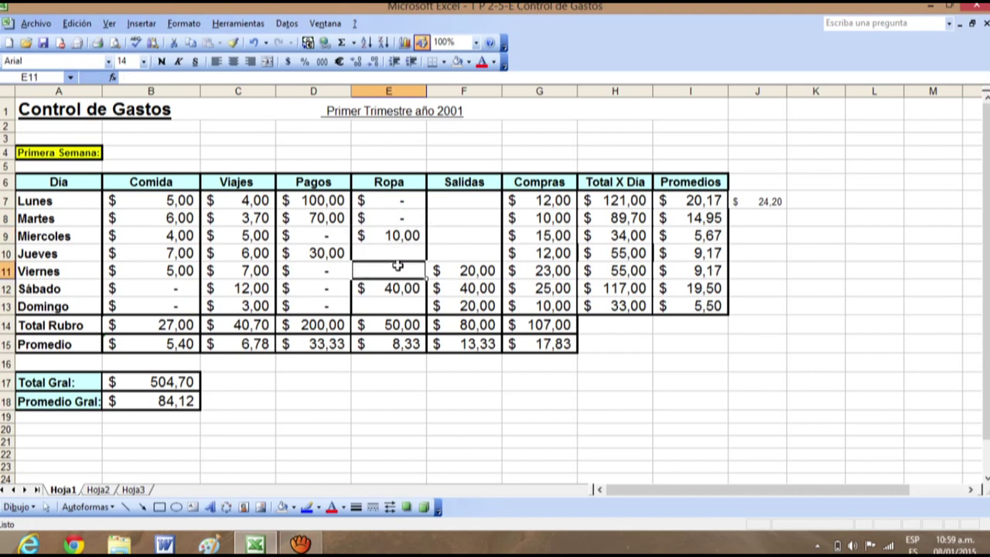
text(0)
key(Return)
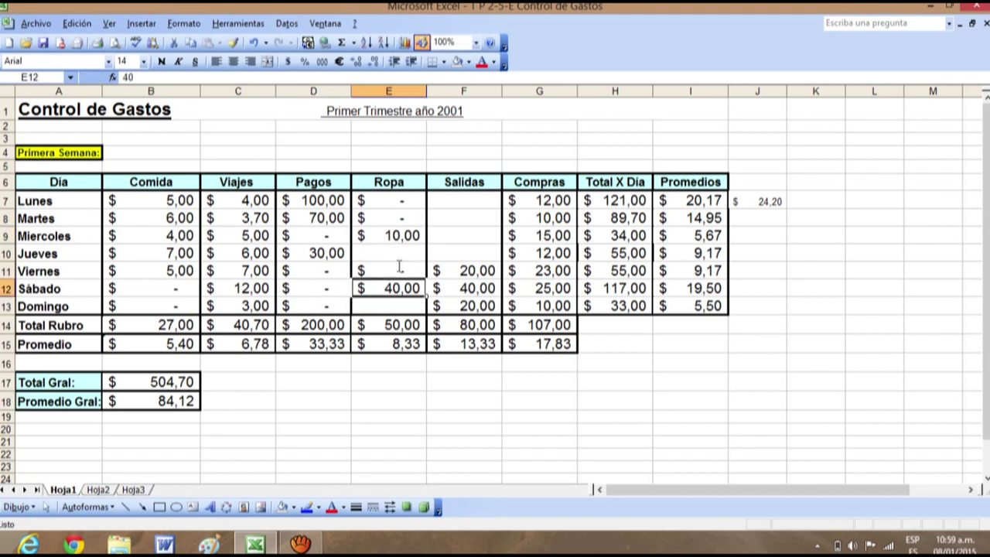
click(395, 251)
text(0)
key(Return)
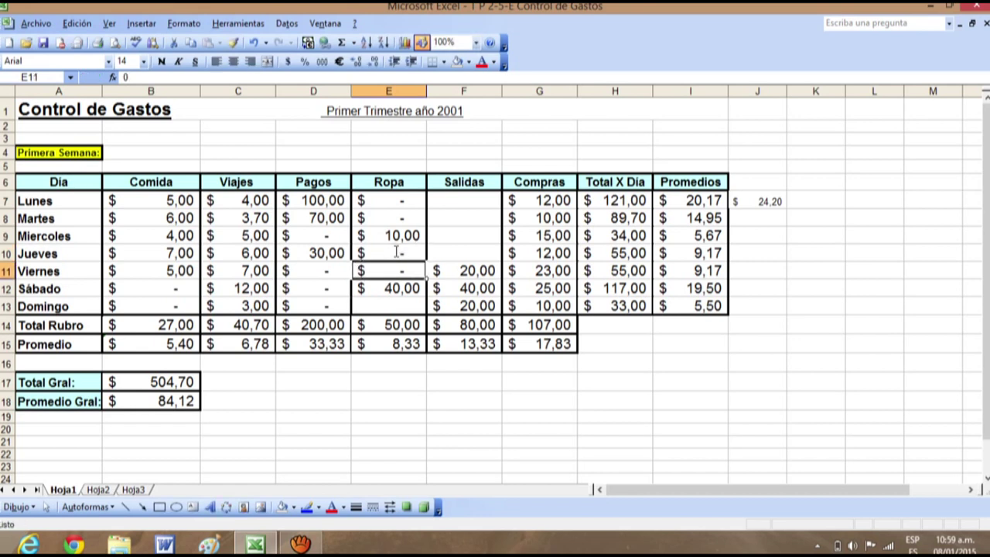
- Enter 0 in the empty Salidas cells from Lunes to Jueves, F7 to F10
click(467, 203)
text(0)
key(Return)
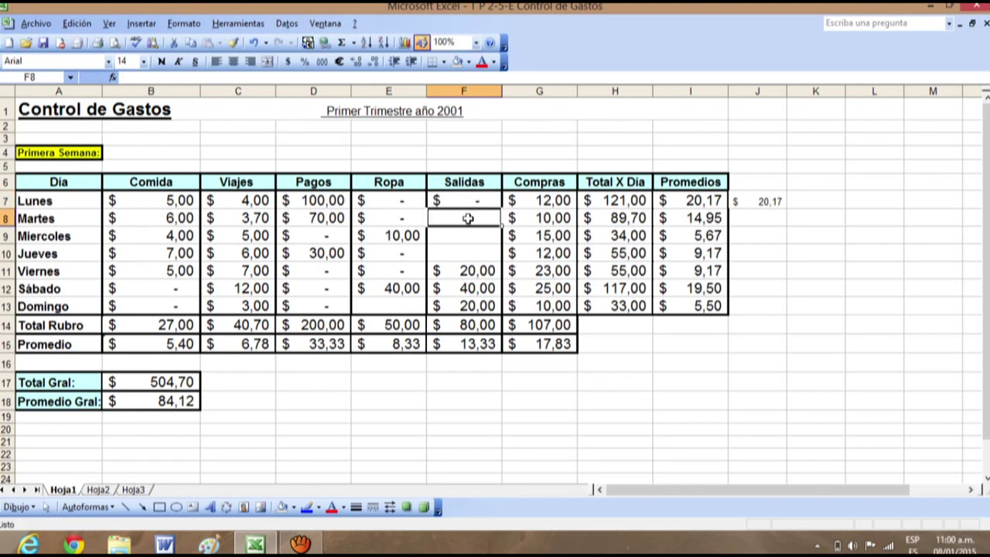
text(0)
key(Return)
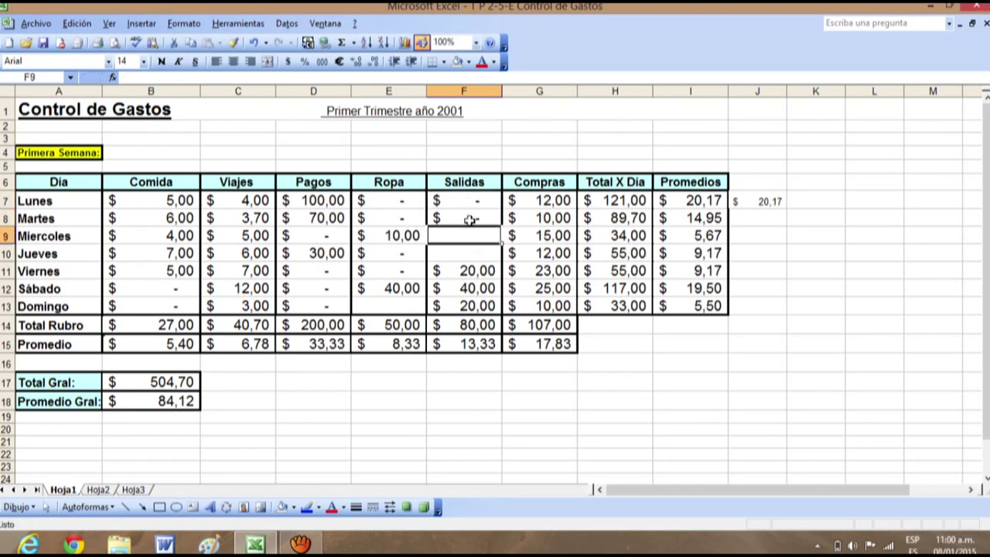
text(0)
key(Return)
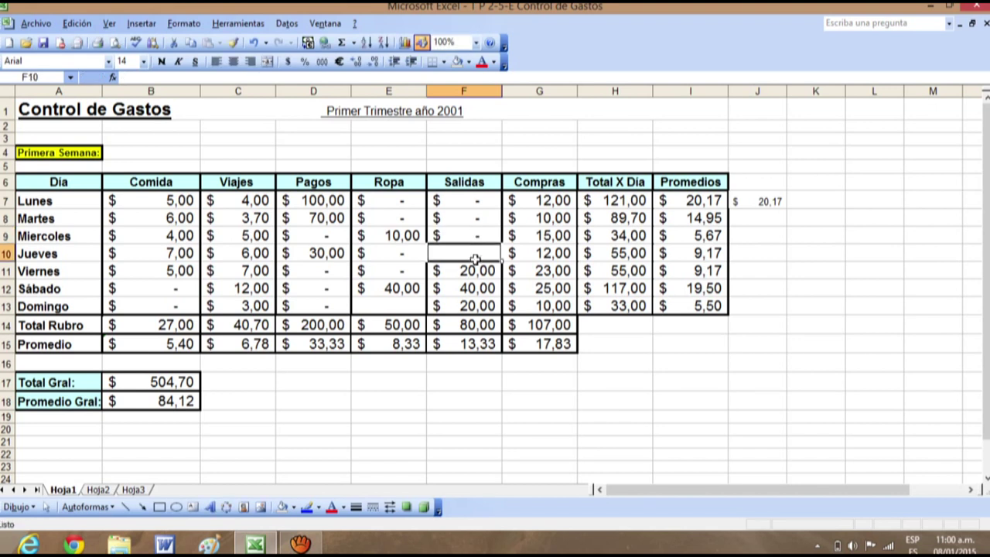
text(0)
key(Return)
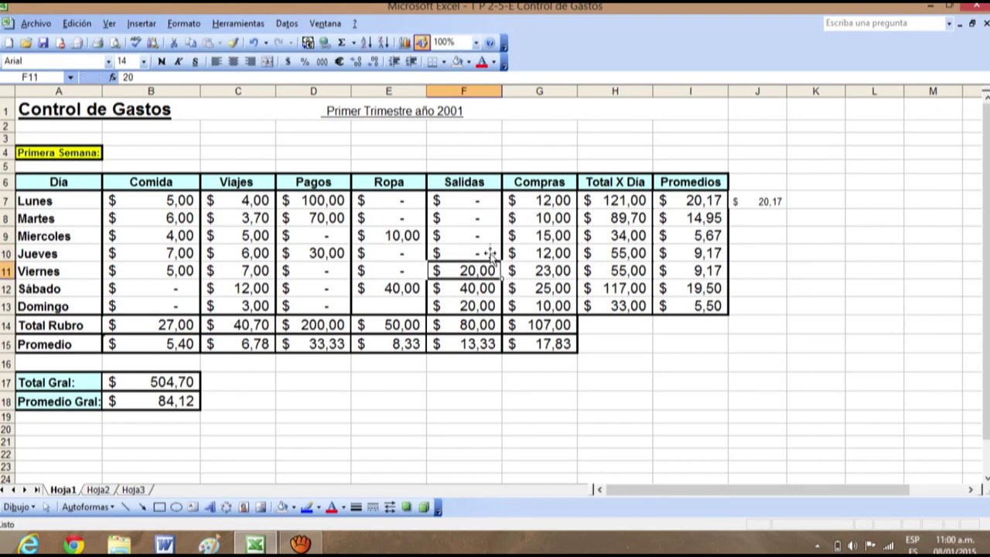
- Clear the test PROMEDIO formula from cell J7 beside the Promedios column
click(767, 202)
right_click(766, 202)
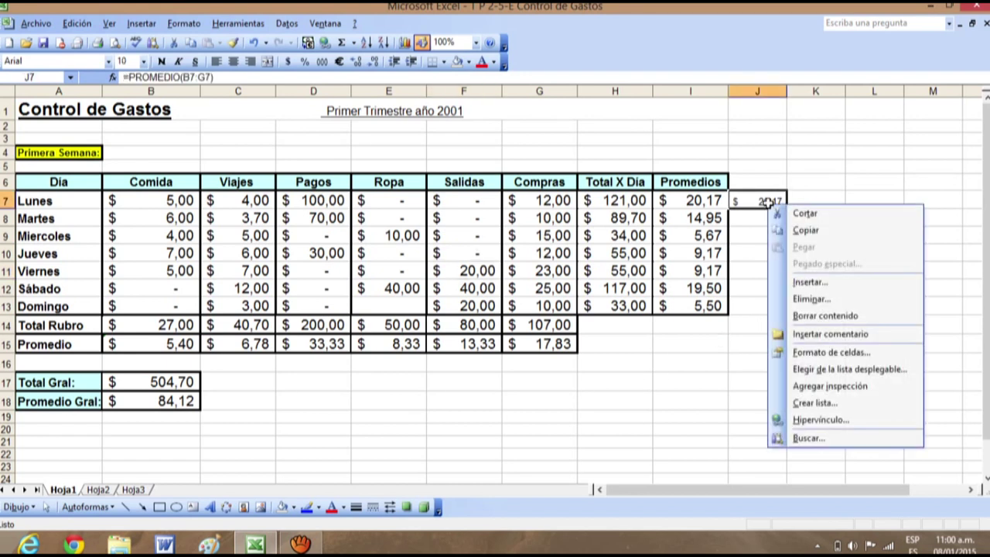
click(811, 317)
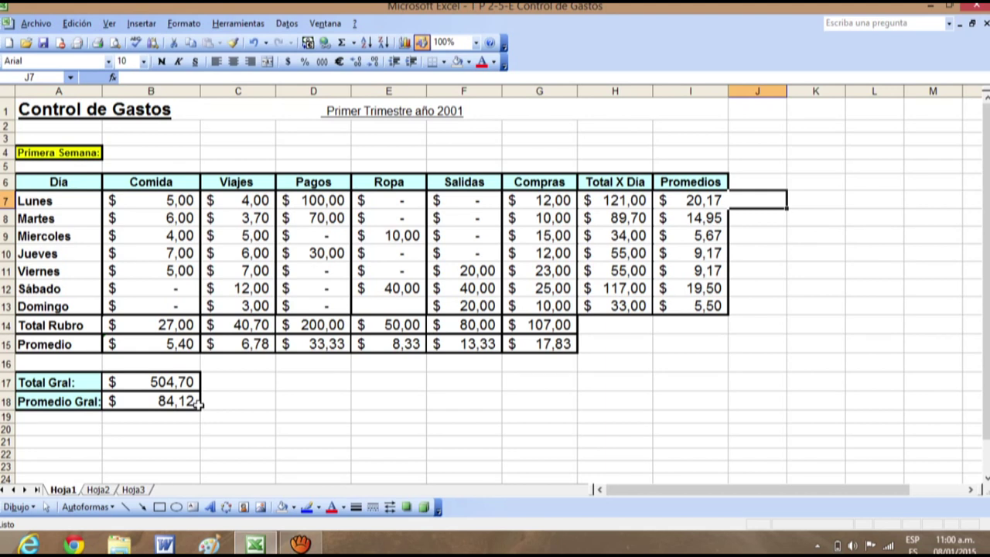
- Check the Total Gral. and Promedio Gral. formulas, and try =promedio(B15:G15) in B18 before undoing it
click(139, 381)
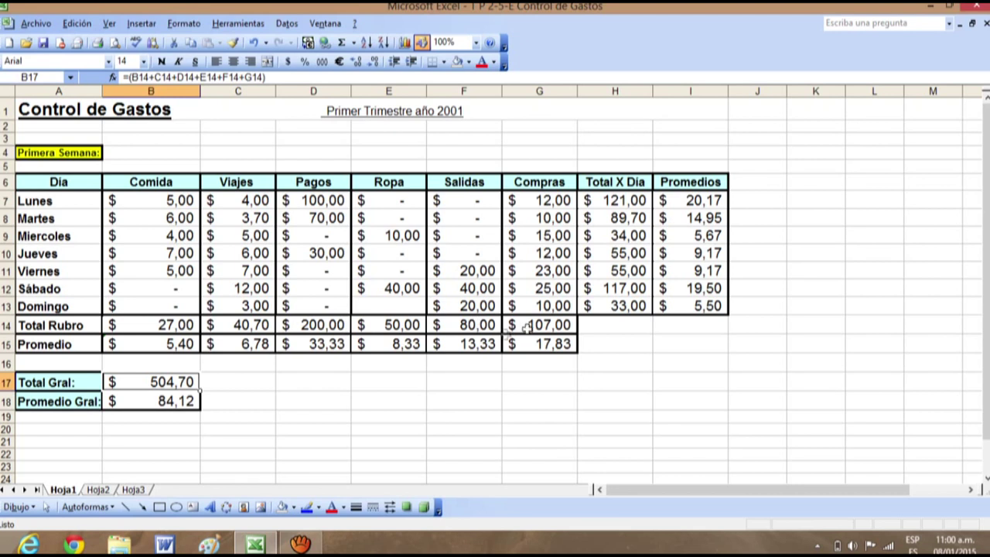
click(160, 401)
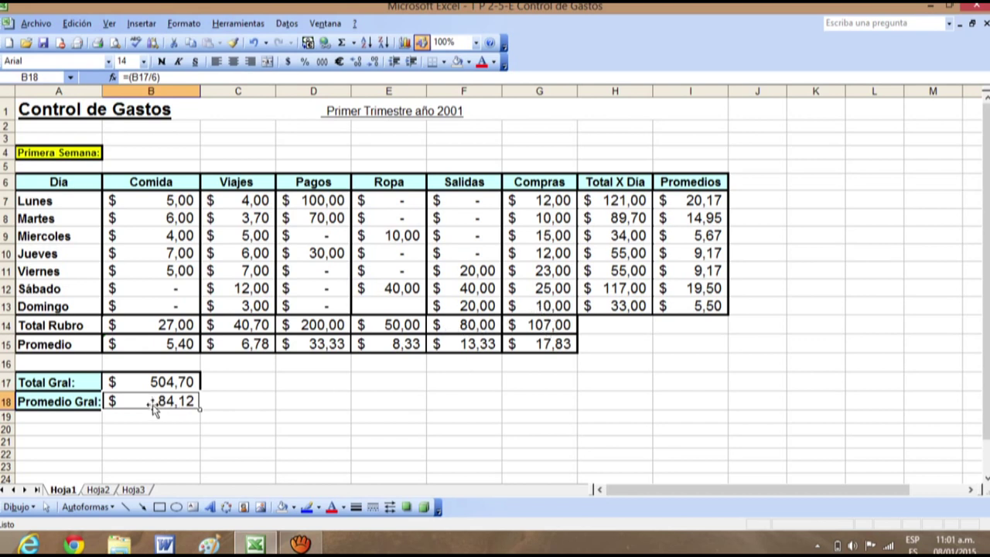
click(240, 406)
click(118, 401)
key(BackSpace)
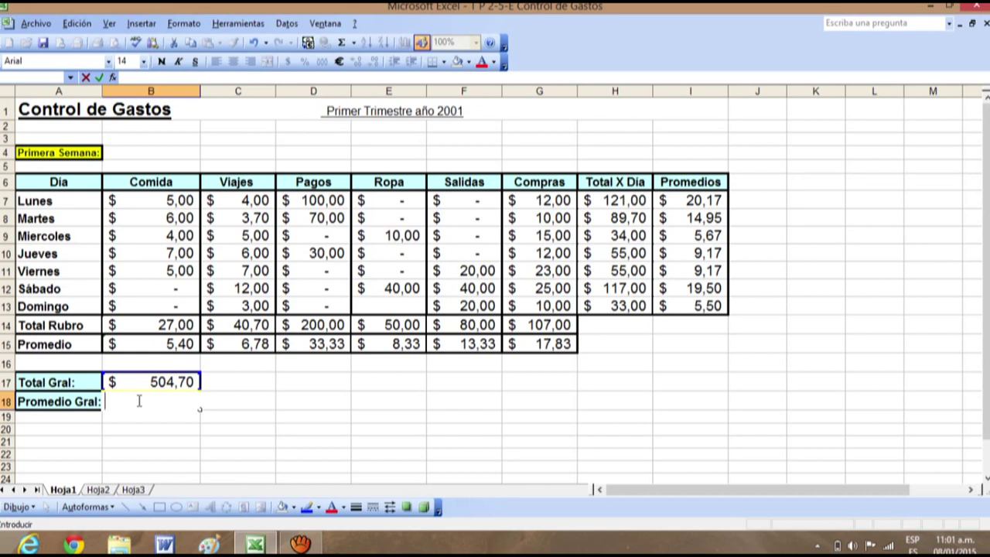
text(=prome)
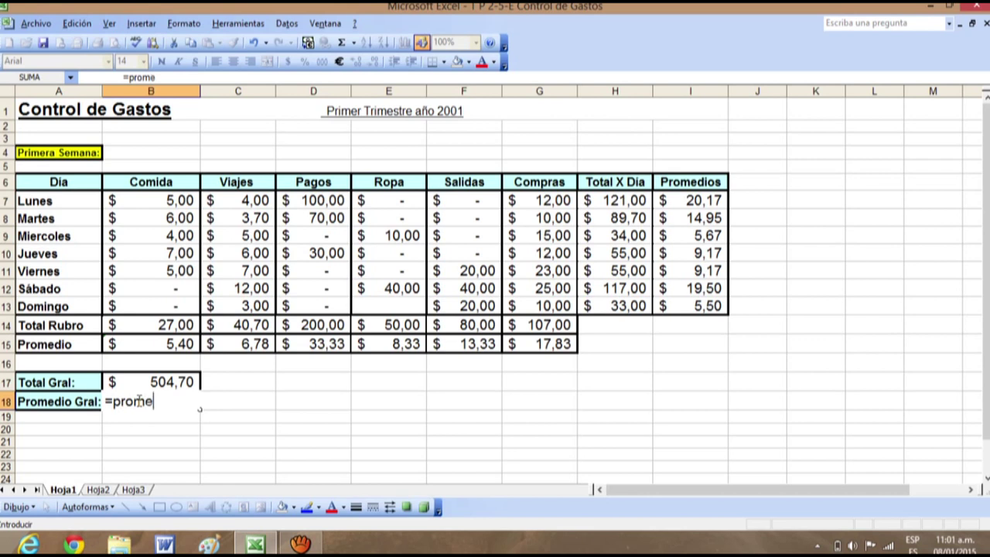
text(dio)
text(()
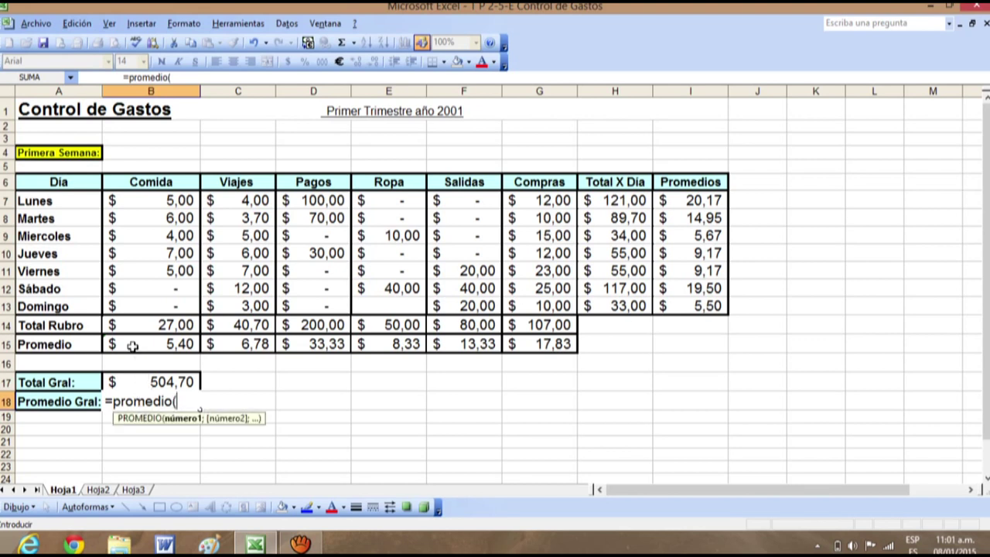
drag(133, 346, 526, 342)
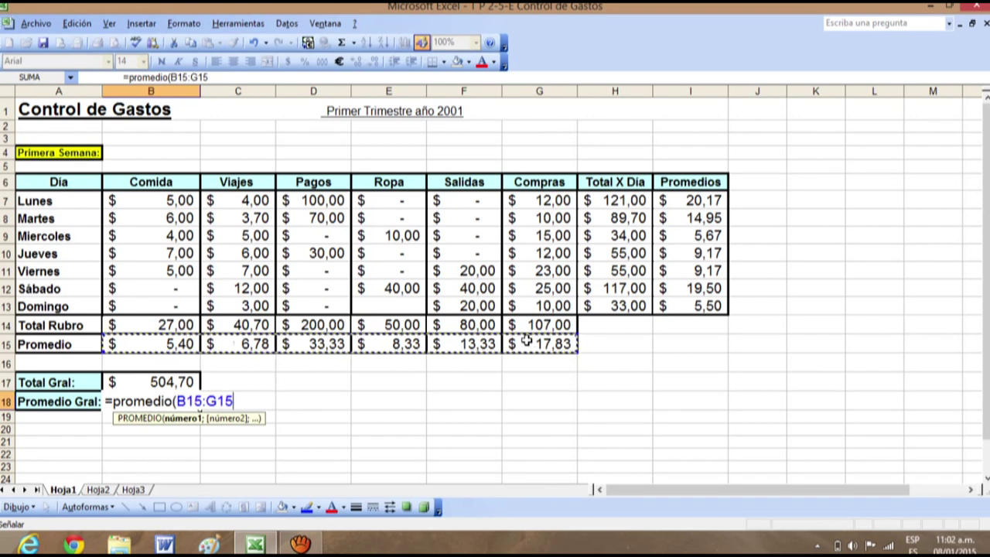
text())
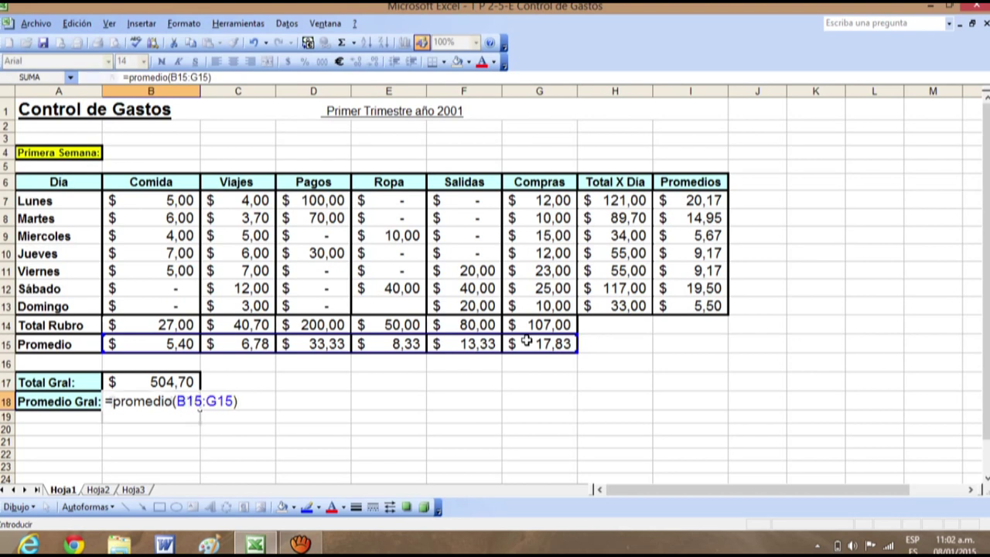
key(Return)
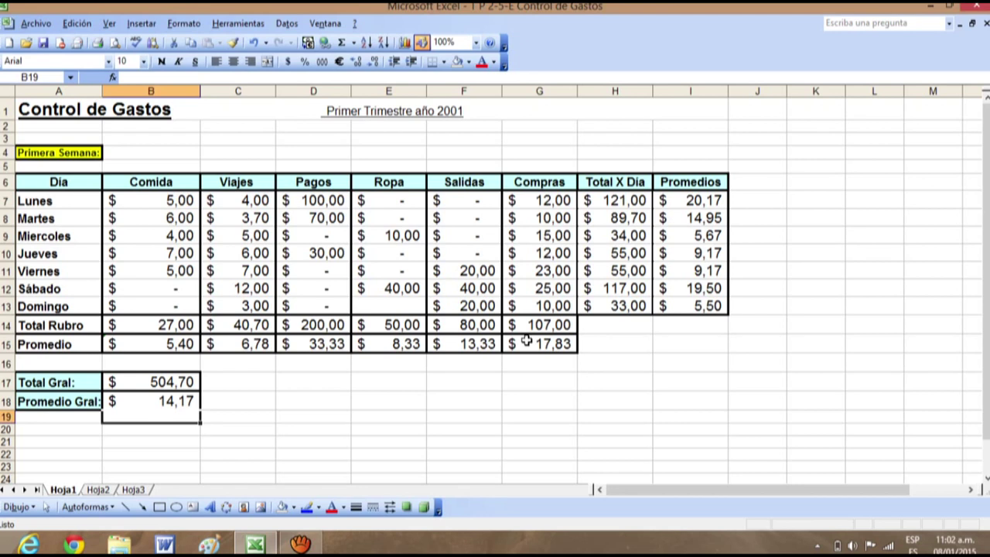
key(ctrl+z)
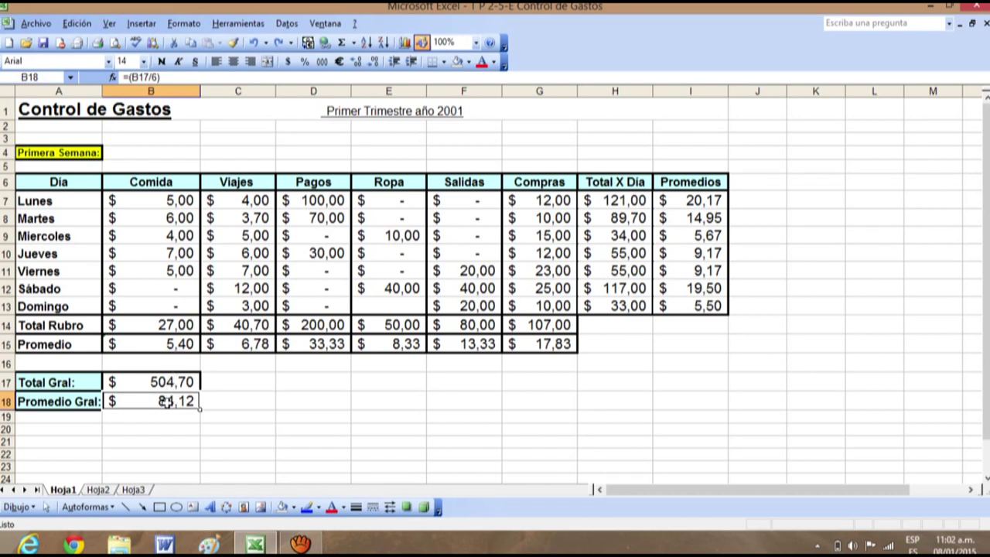
- Replace the Promedio Gral. formula in B18 with =promedio(B14:G14), averaging the Total Rubro row
key(BackSpace)
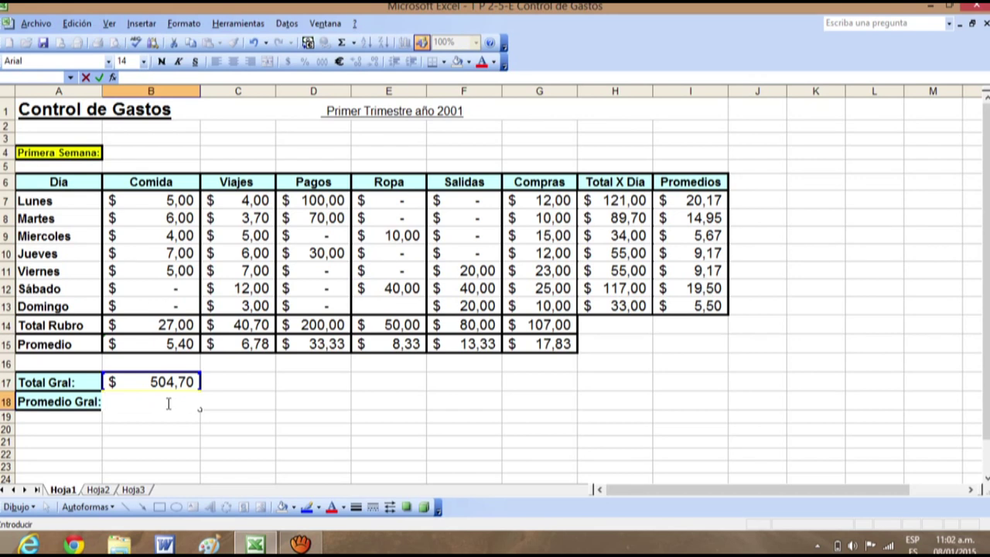
text(=()
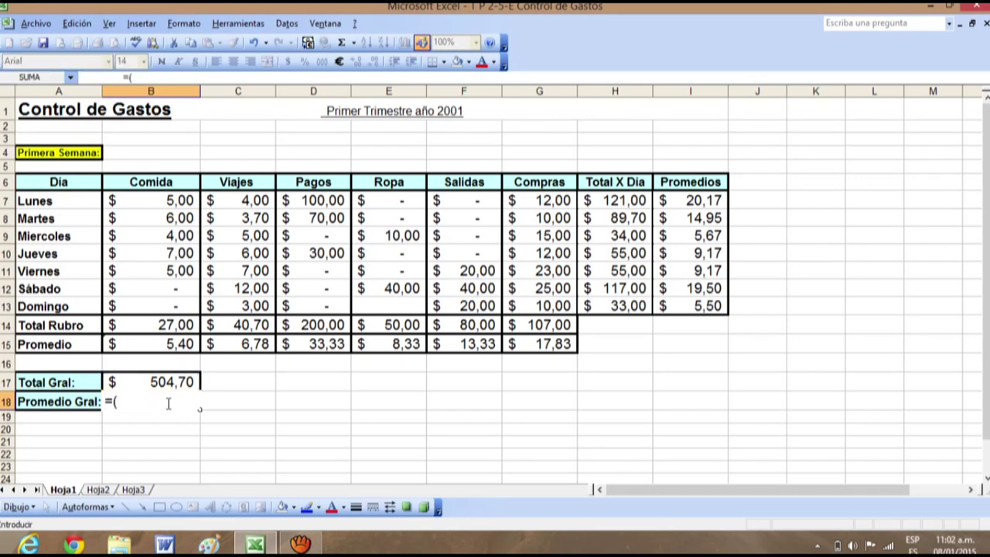
key(BackSpace)
text(promedio()
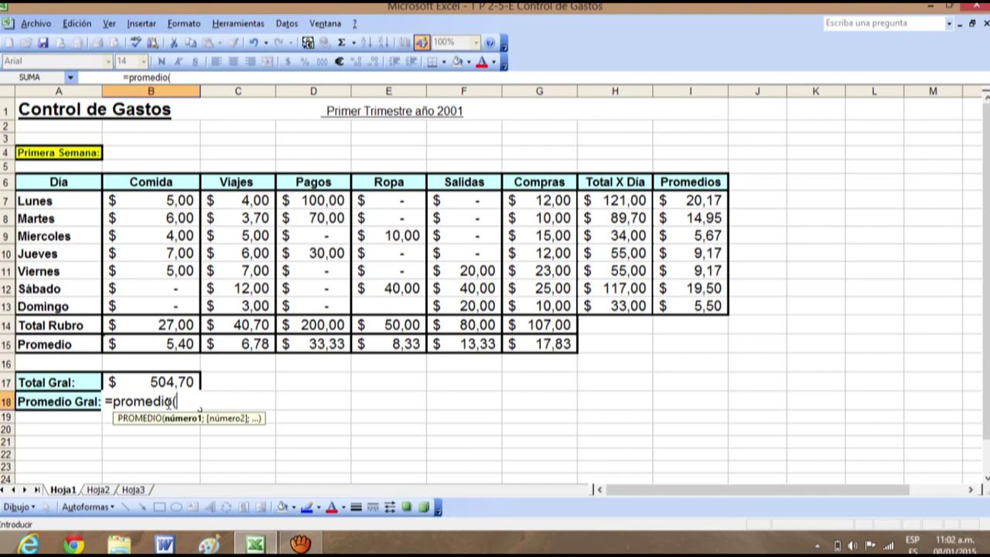
click(145, 325)
drag(144, 325, 526, 322)
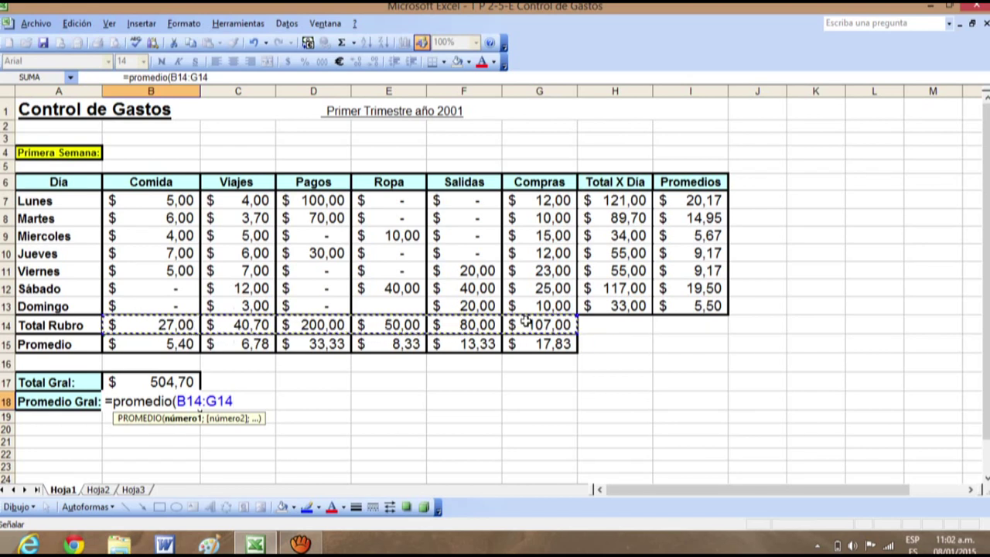
text())
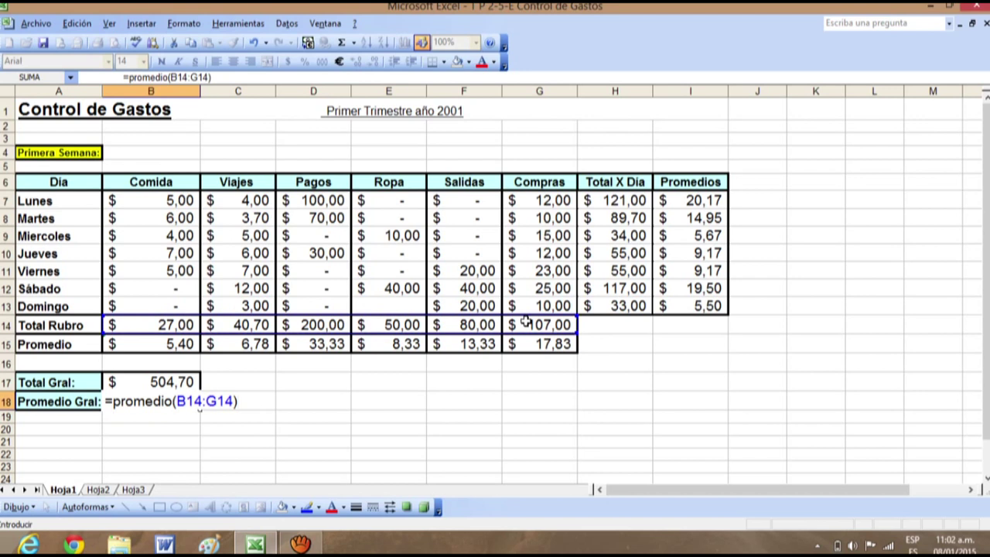
key(Return)
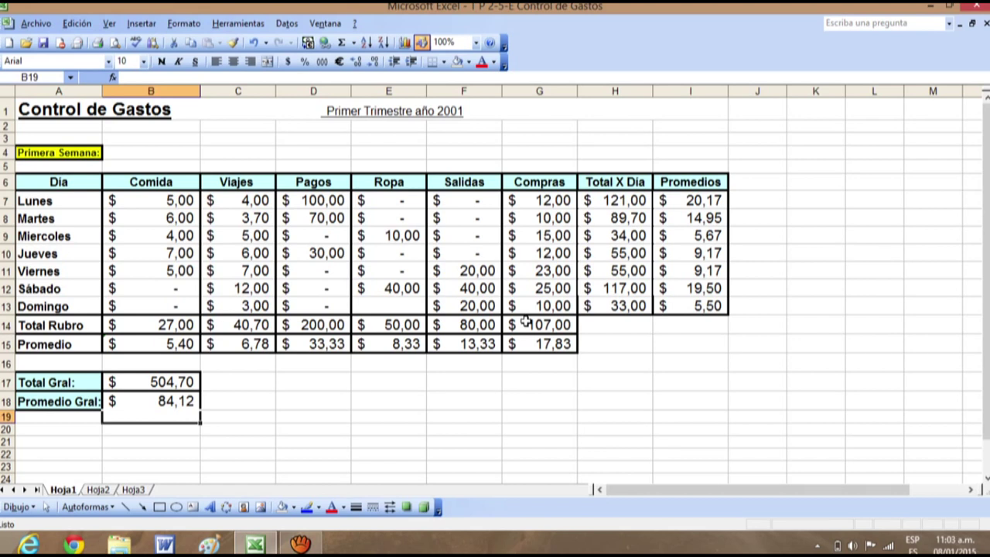
click(477, 416)
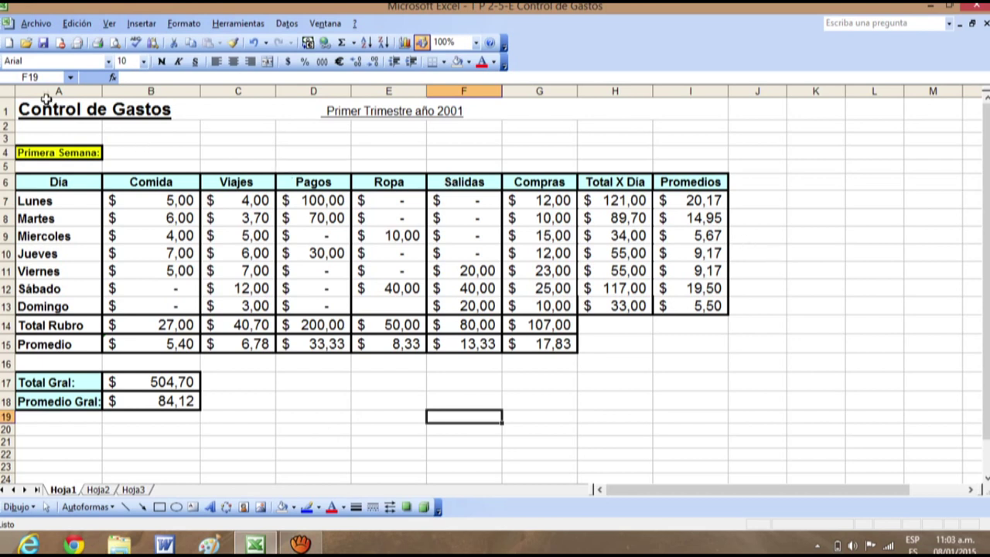
- Save a copy of the workbook in Mis documentos as "T P 2-5-E Control de Gastos c"
click(984, 24)
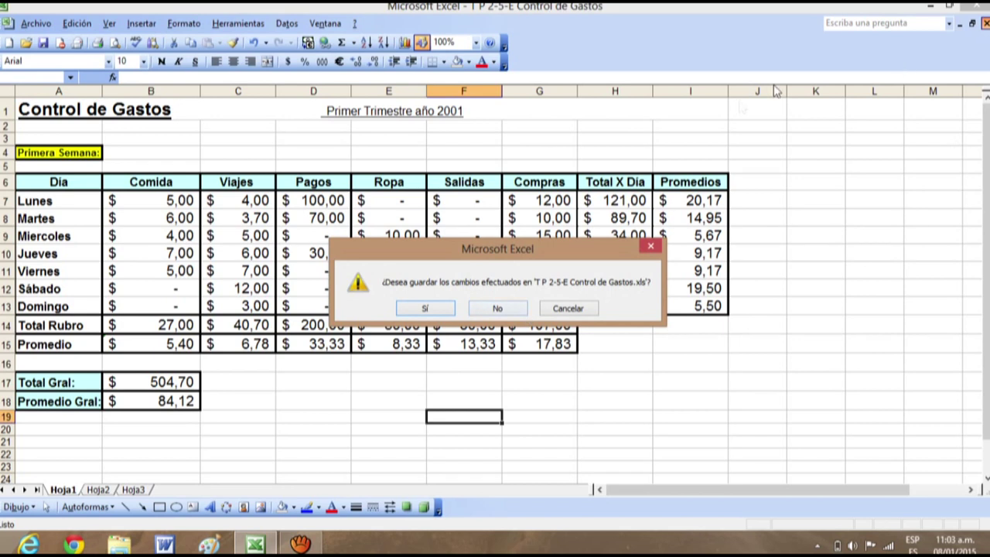
click(568, 308)
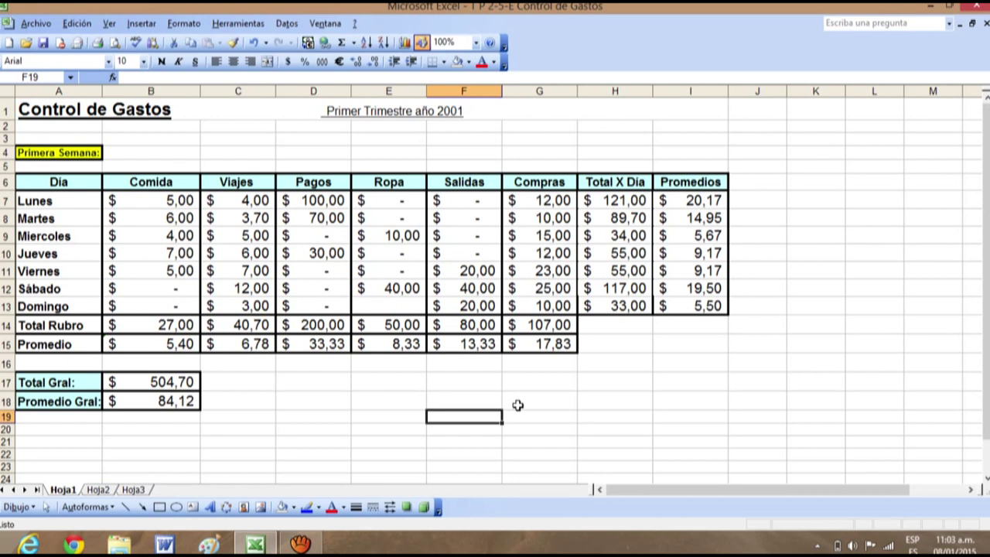
click(37, 24)
click(101, 108)
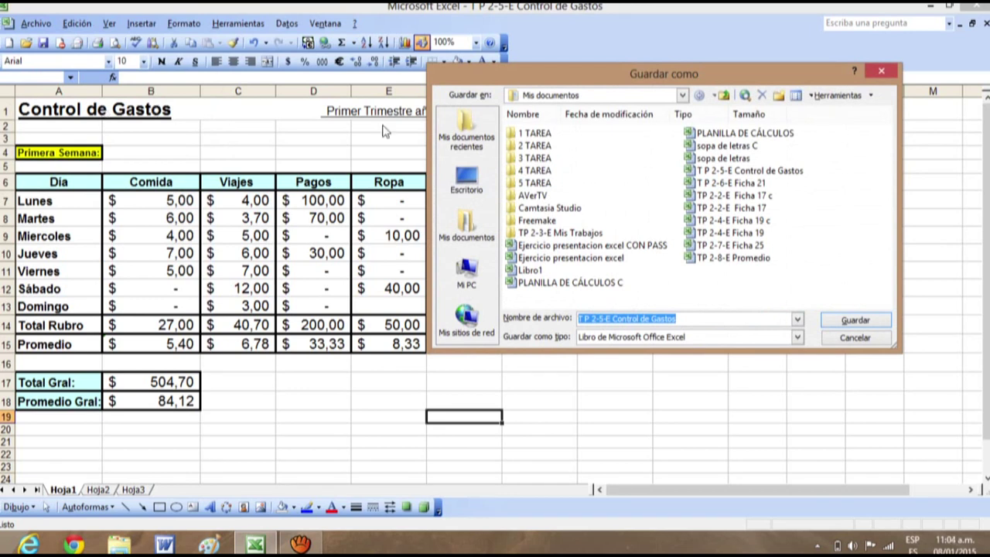
click(705, 322)
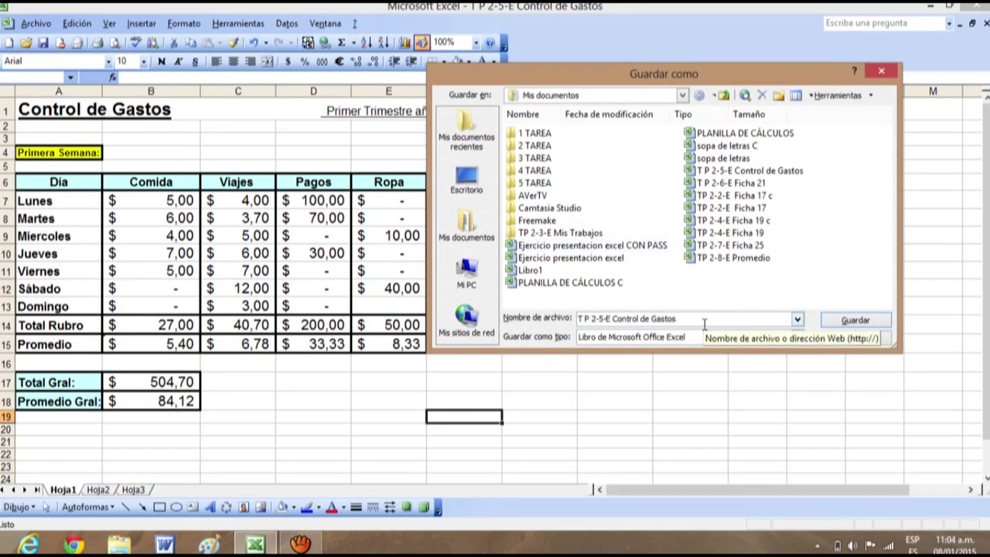
text(c)
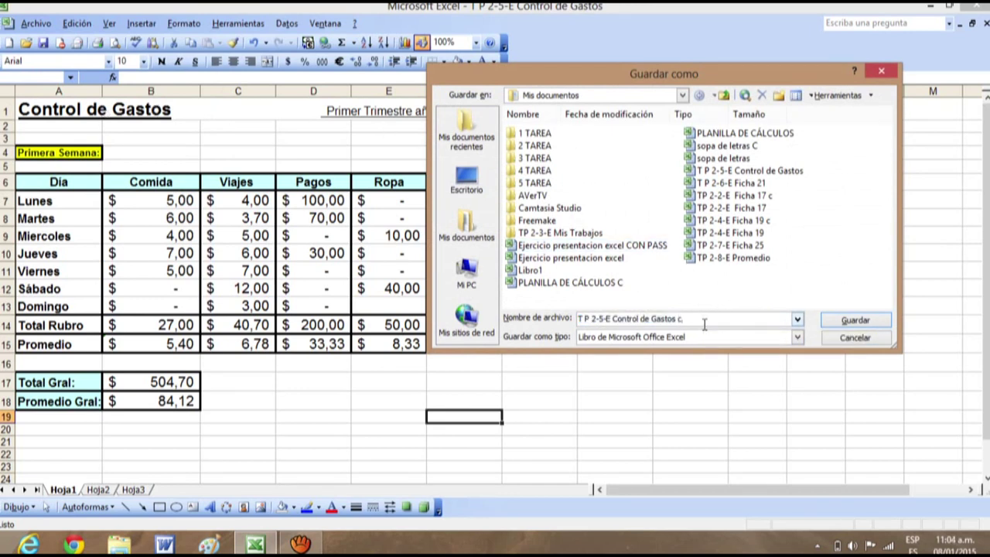
click(857, 320)
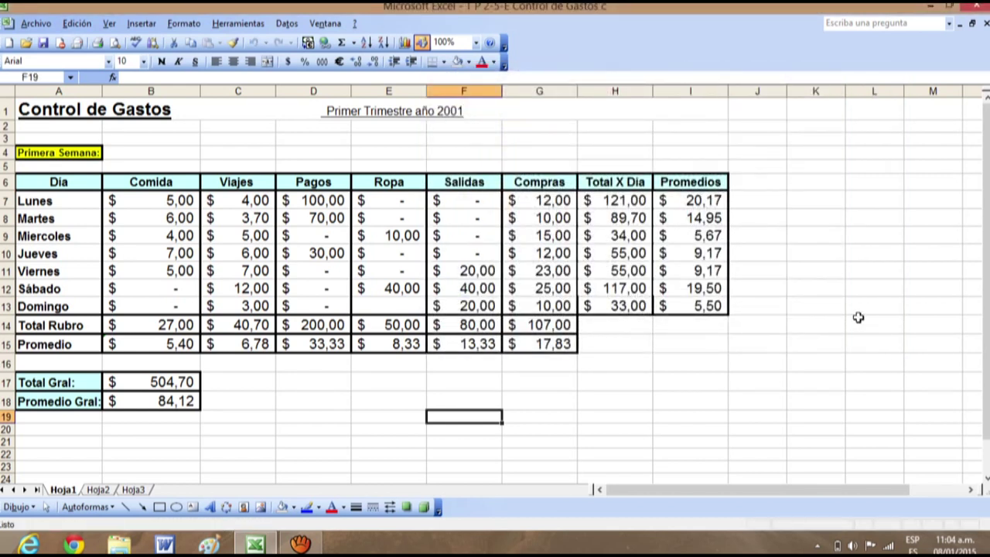